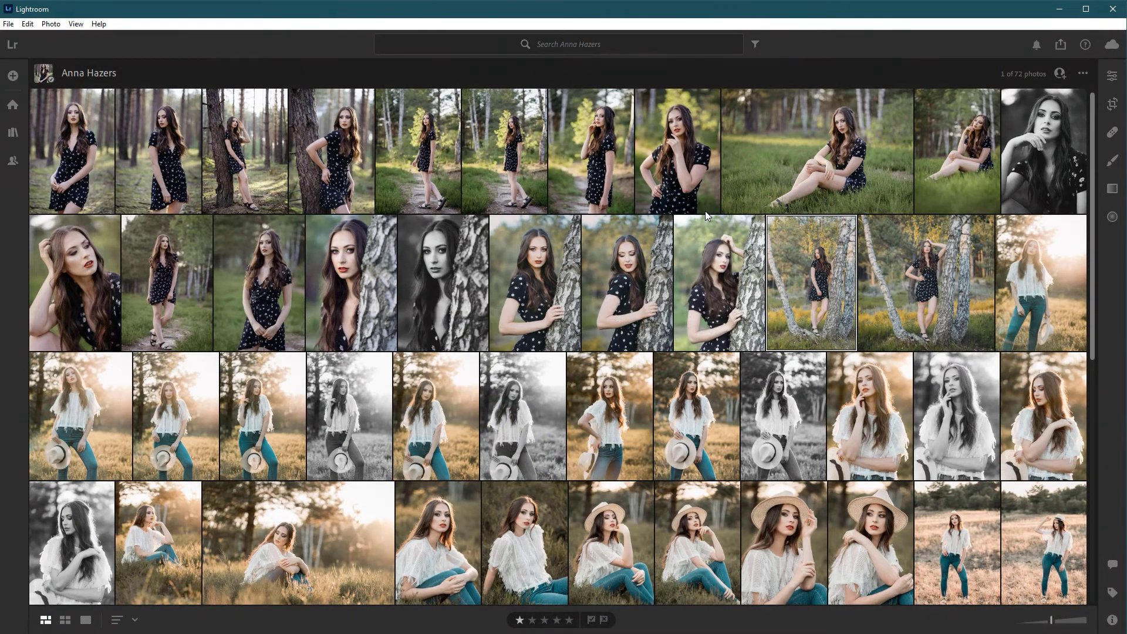
Open the birch-tree portrait on its own and bring up its edit adjustments.
double_click(807, 302)
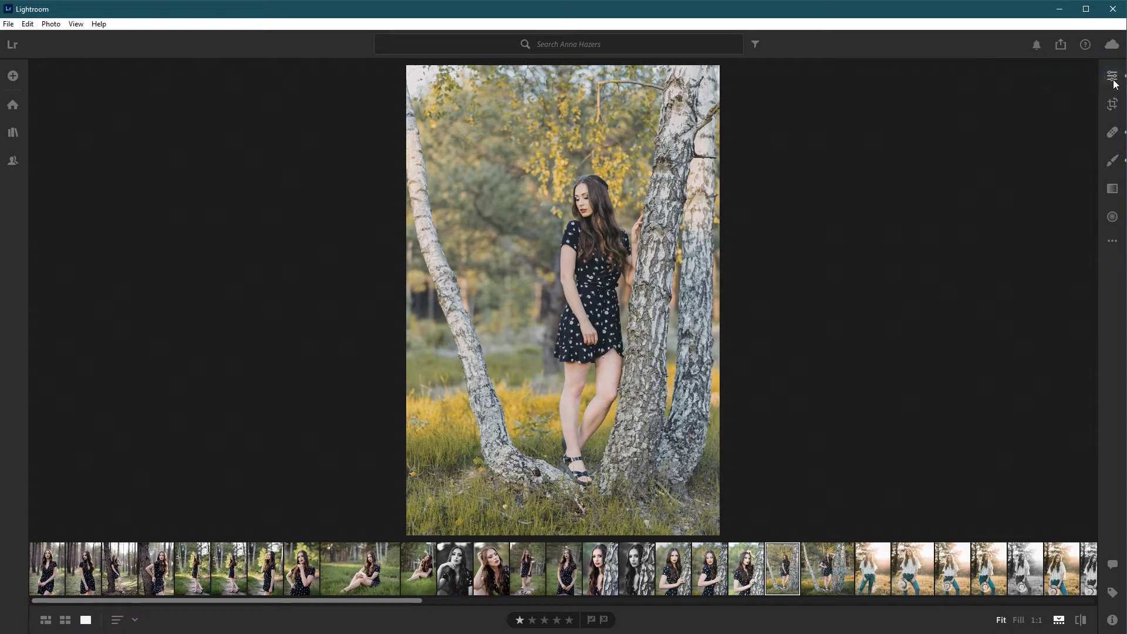
left_click(1112, 78)
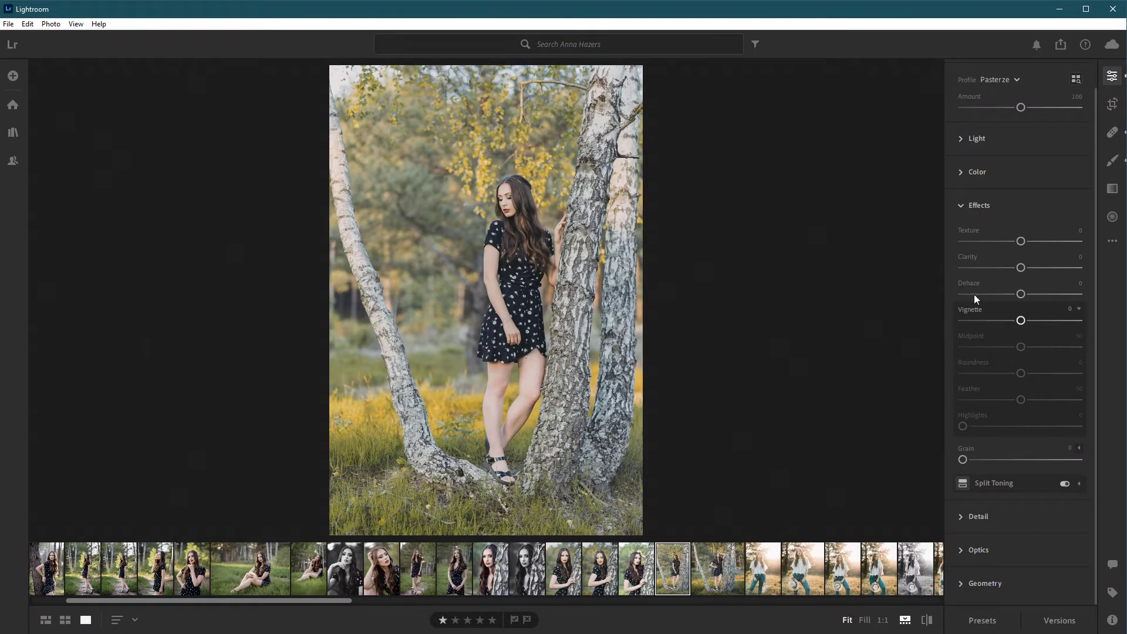
Collapse the vignette details and try Vignette values both ways, ending on a slight dark vignette.
left_click(1079, 309)
mouse_move(1021, 321)
left_mouse_down()
mouse_move(975, 321)
mouse_move(1078, 332)
left_mouse_up()
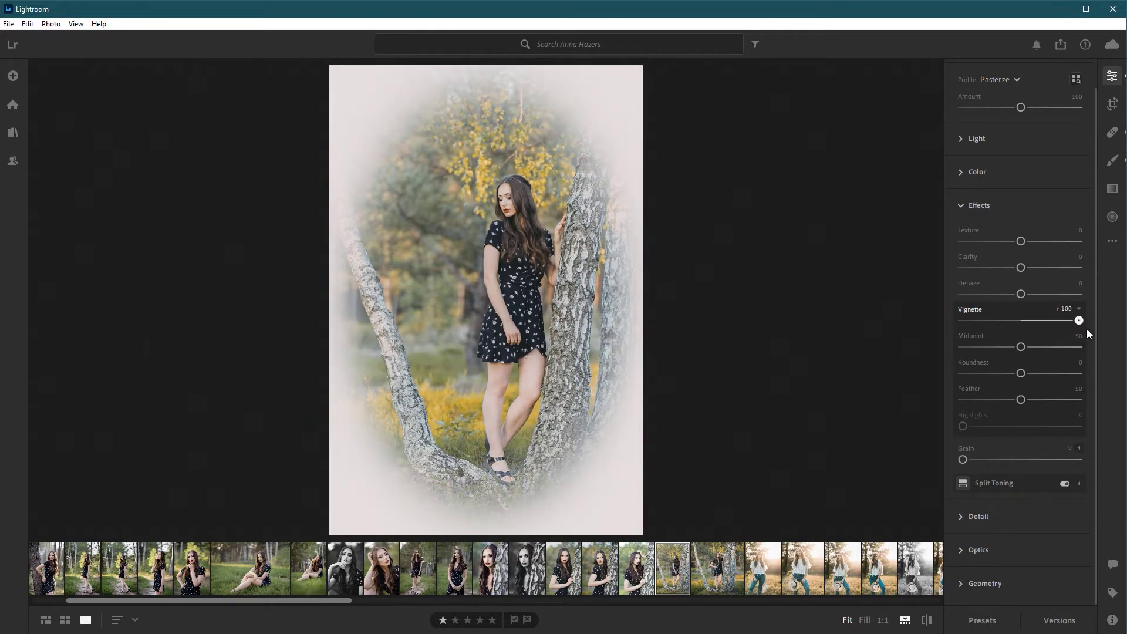
left_click_drag(1086, 333, 1059, 333)
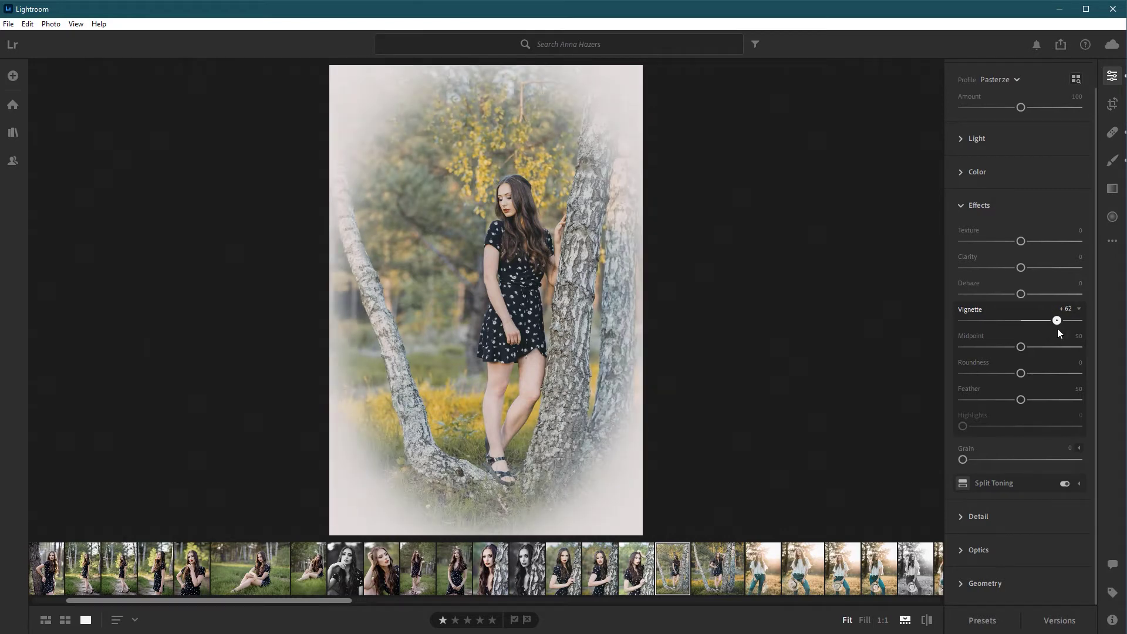
left_click_drag(1059, 333, 1022, 325)
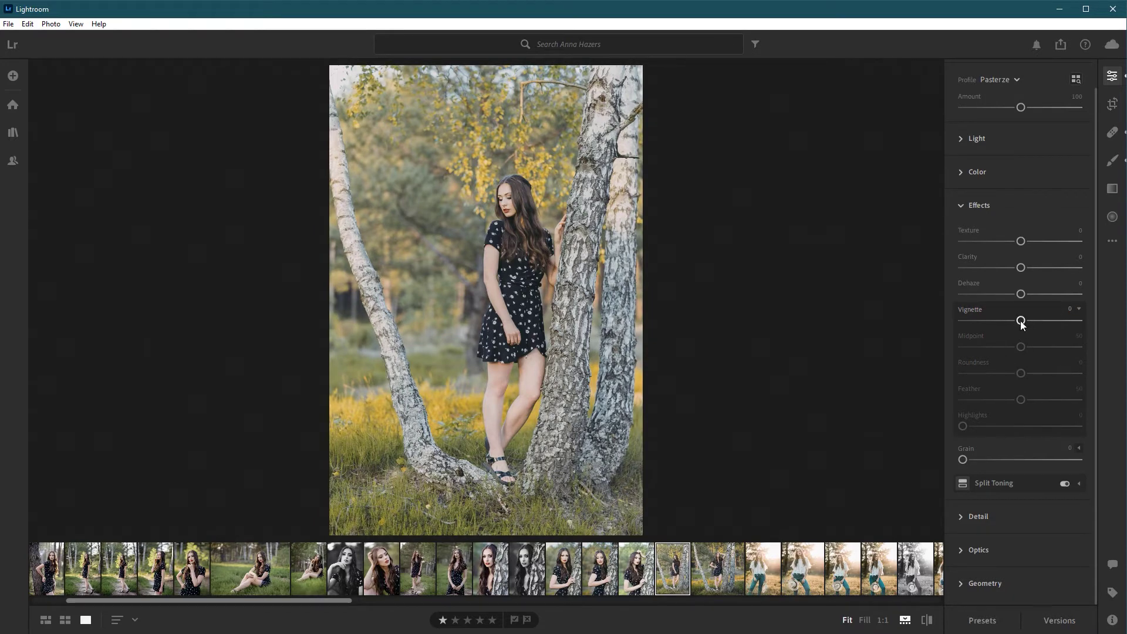
left_click_drag(1027, 324, 985, 321)
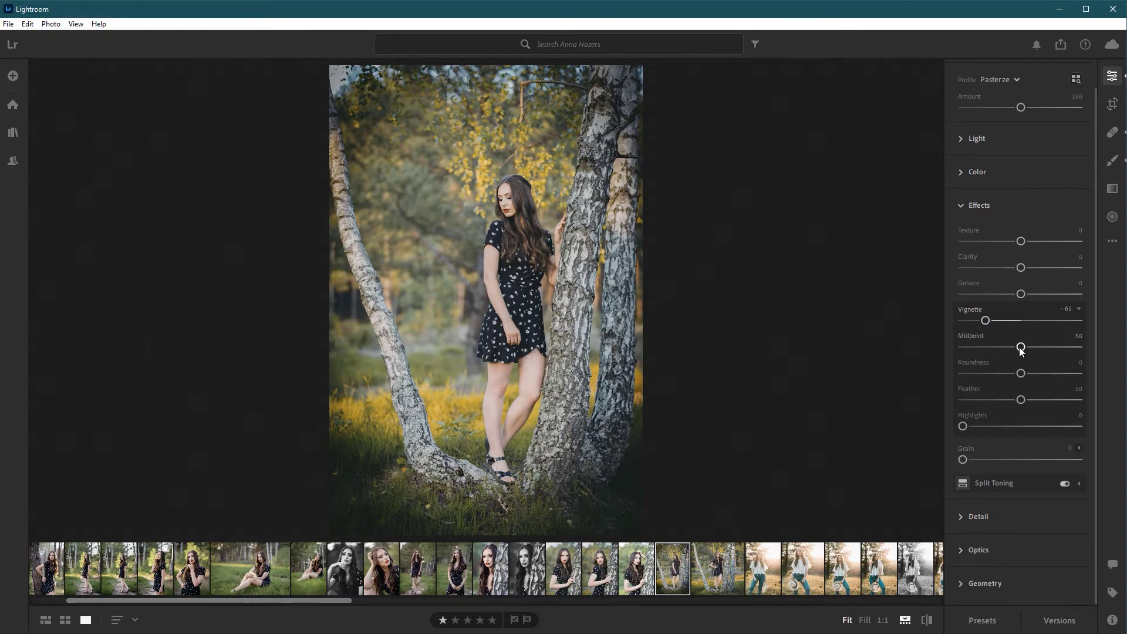
Set the vignette Midpoint to 33, Roundness near +5 and Feather 0 for a hard oval.
mouse_move(1021, 347)
left_mouse_down()
mouse_move(945, 348)
mouse_move(1115, 355)
left_mouse_up()
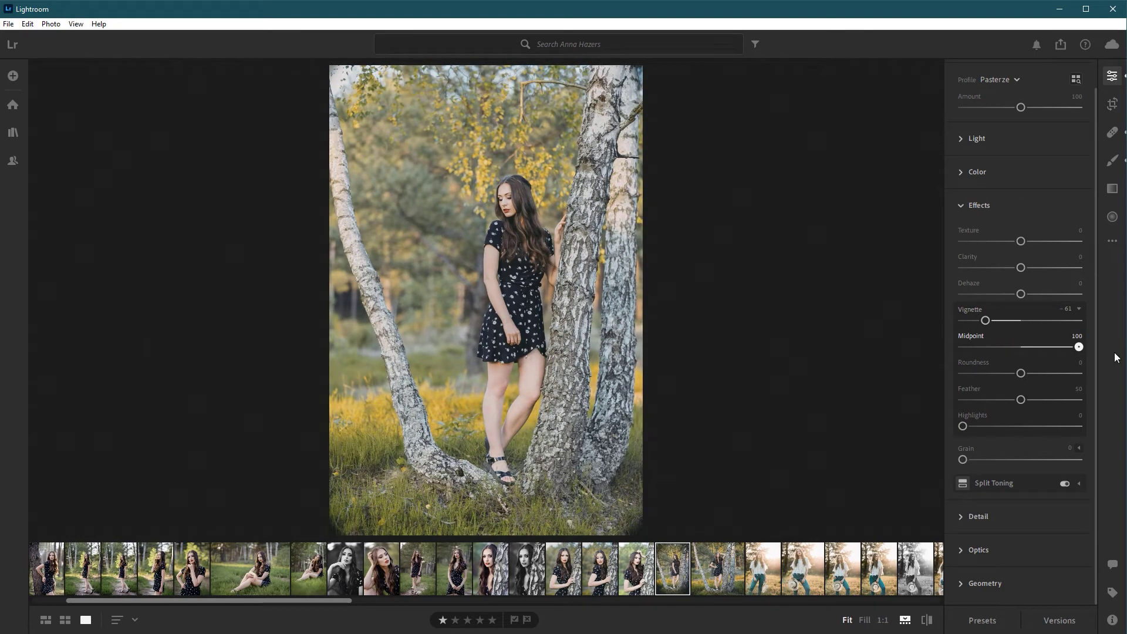
left_click_drag(1079, 347, 952, 349)
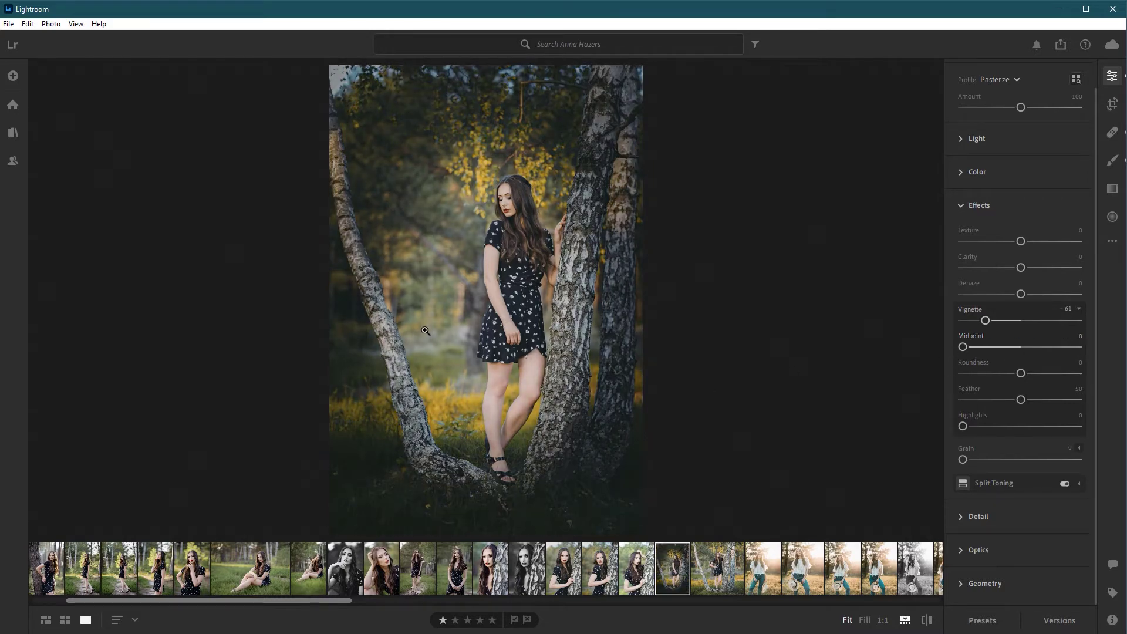
left_click_drag(963, 348, 1001, 347)
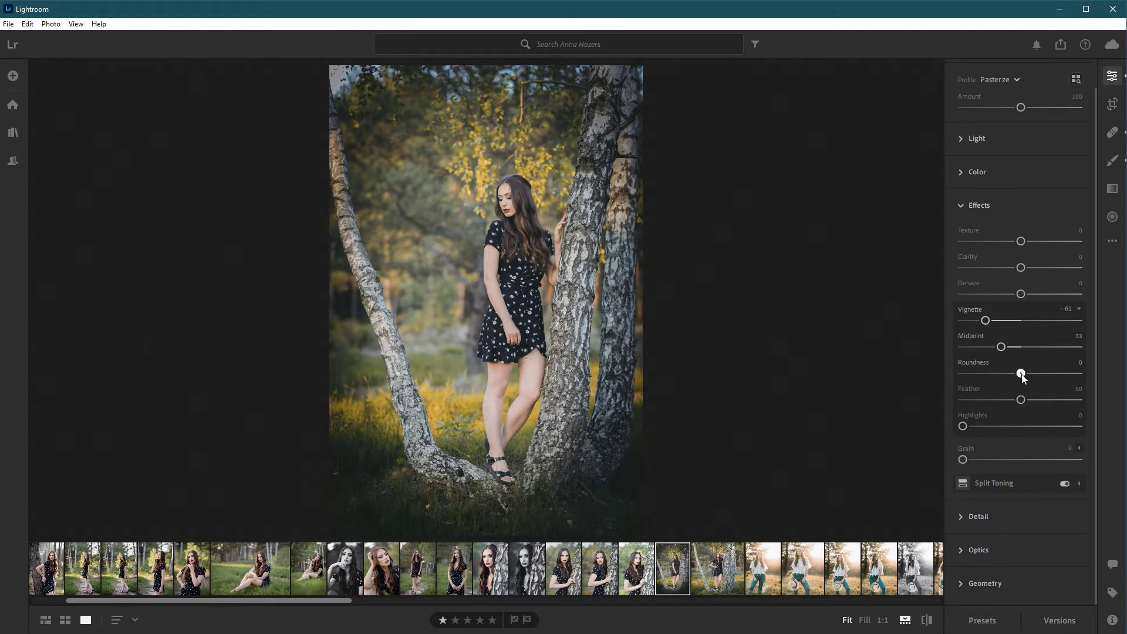
mouse_move(1021, 373)
left_mouse_down()
mouse_move(972, 373)
mouse_move(1057, 373)
left_mouse_up()
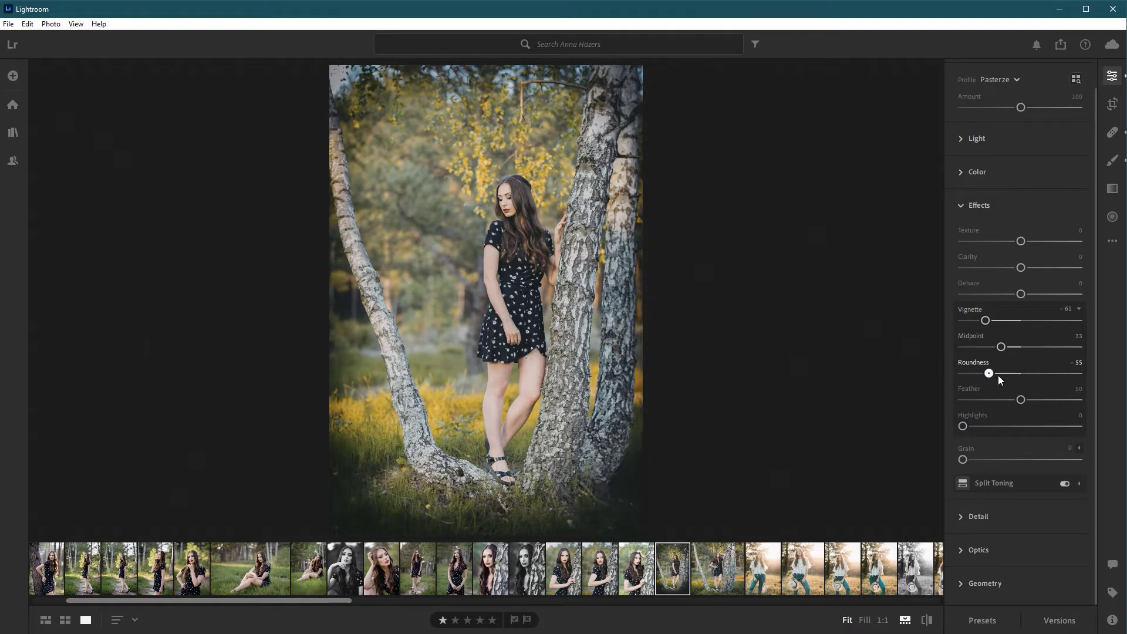
mouse_move(1063, 375)
left_mouse_down()
mouse_move(980, 376)
mouse_move(1073, 377)
mouse_move(1023, 378)
left_mouse_up()
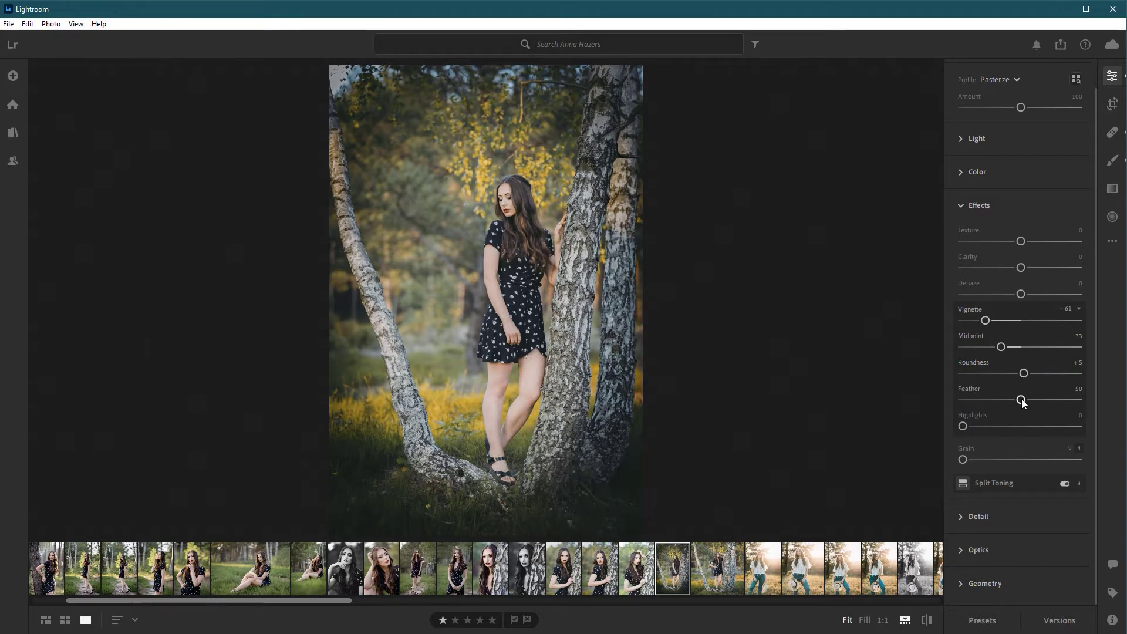
mouse_move(1021, 400)
left_mouse_down()
mouse_move(1080, 404)
mouse_move(964, 408)
mouse_move(1001, 430)
mouse_move(920, 428)
left_mouse_up()
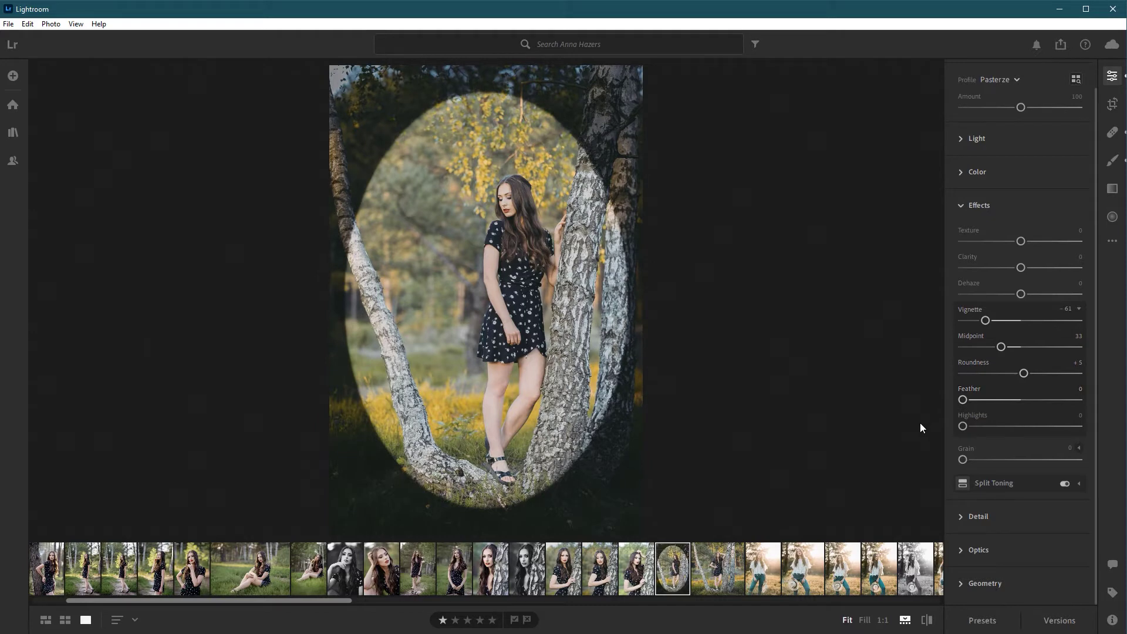
Soften the portrait vignette with Feather 64 and deepen its amount to −80.
left_click_drag(962, 399, 1062, 400)
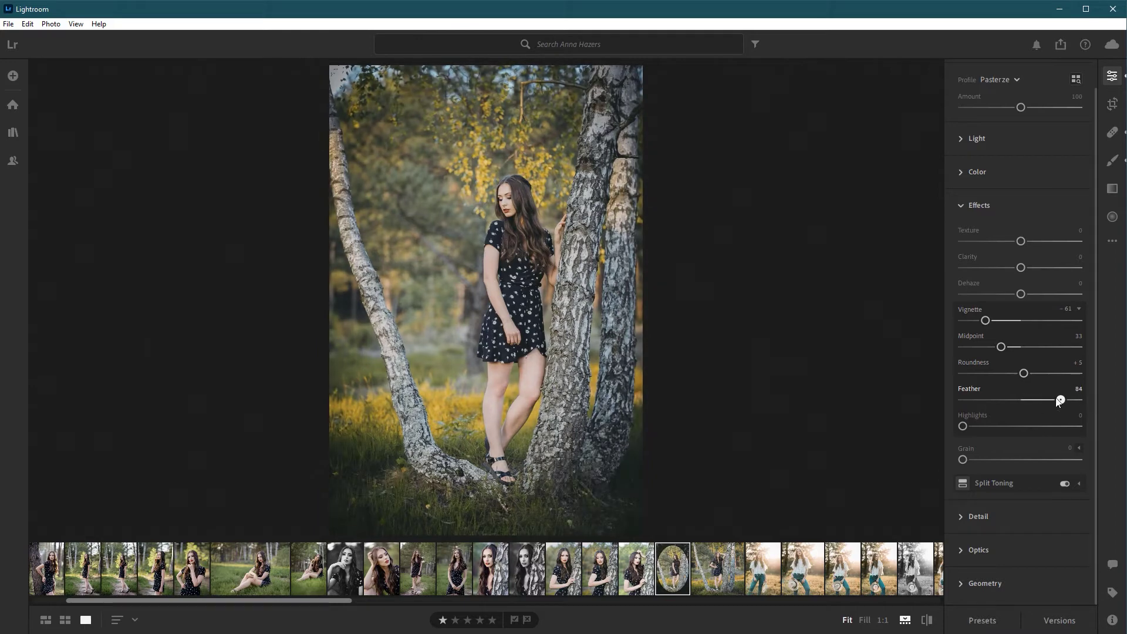
left_click_drag(1061, 400, 1096, 402)
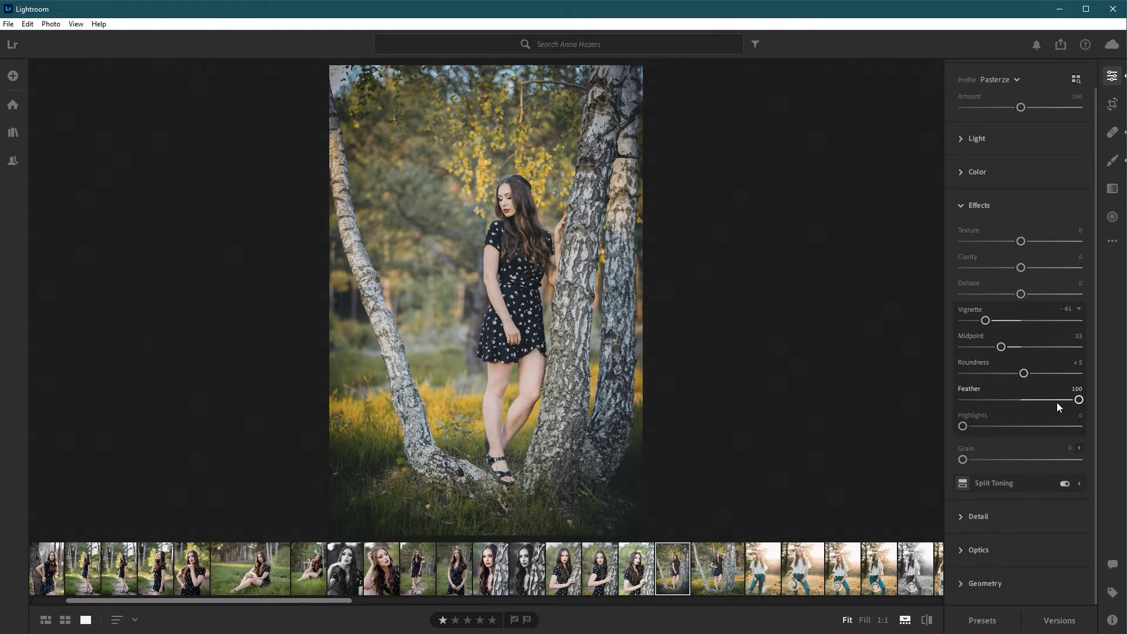
left_click_drag(1080, 401, 1051, 403)
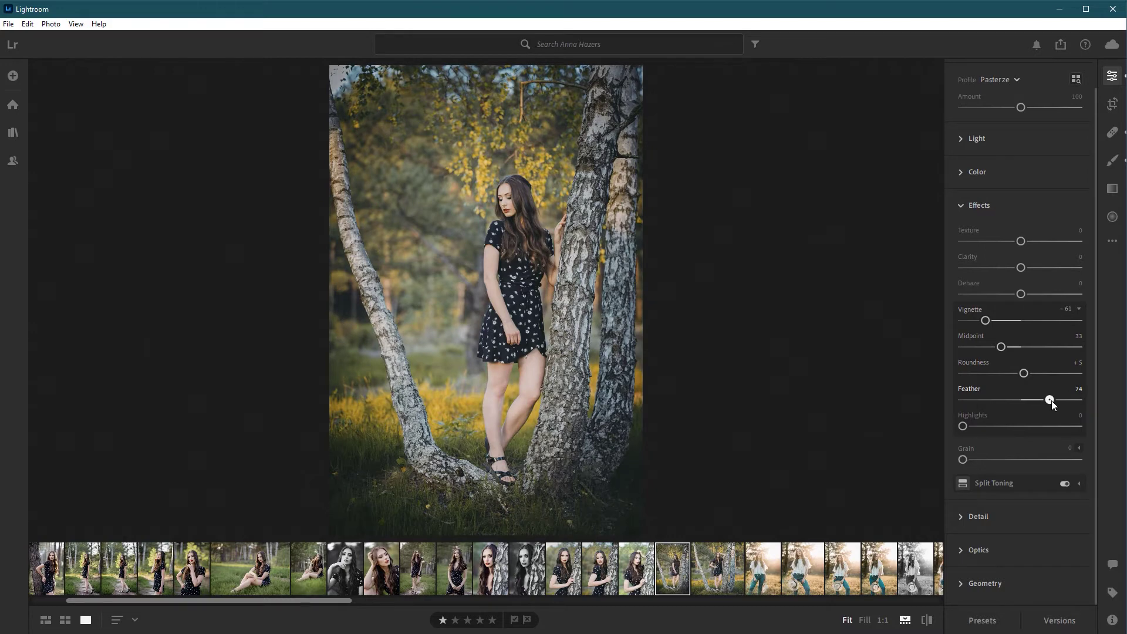
left_click_drag(1051, 401, 1037, 402)
left_click_drag(985, 319, 974, 321)
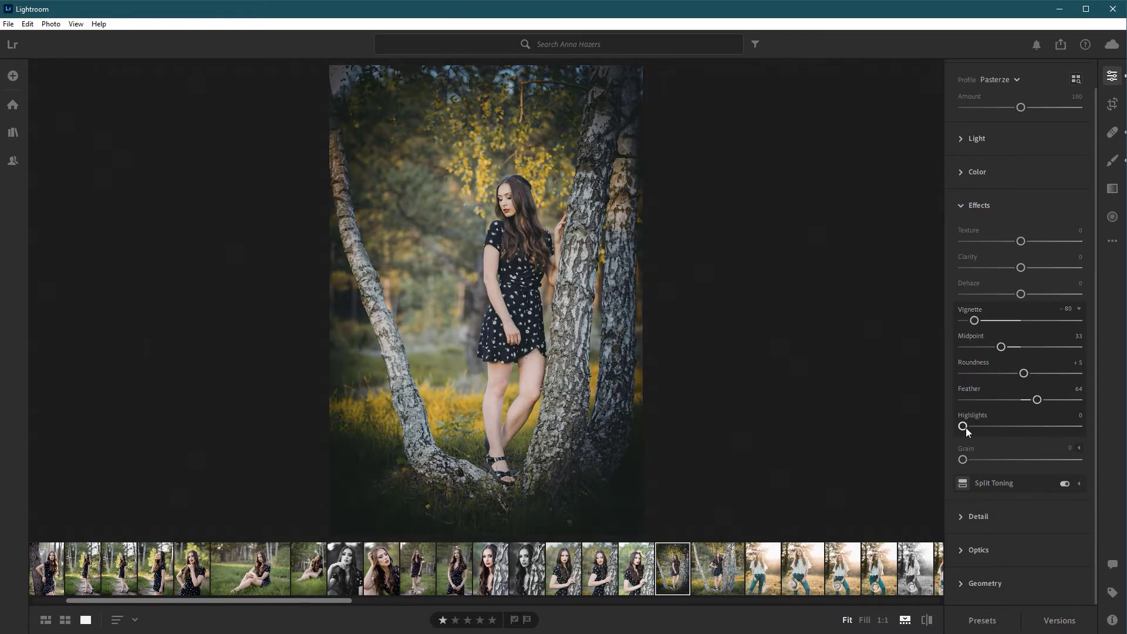
Set vignette Highlights to 86 and lighten the amount to −67, then switch to Lightroom Classic.
left_click_drag(966, 429, 968, 428)
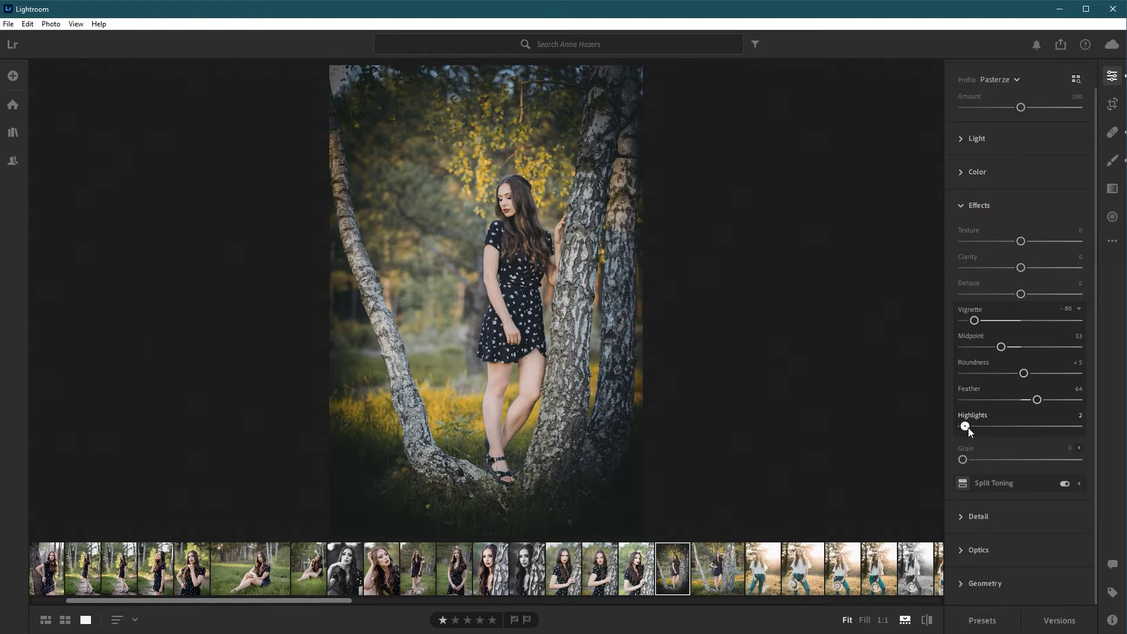
left_click_drag(967, 427, 967, 428)
mouse_move(965, 427)
left_mouse_down()
mouse_move(984, 430)
mouse_move(945, 425)
left_mouse_up()
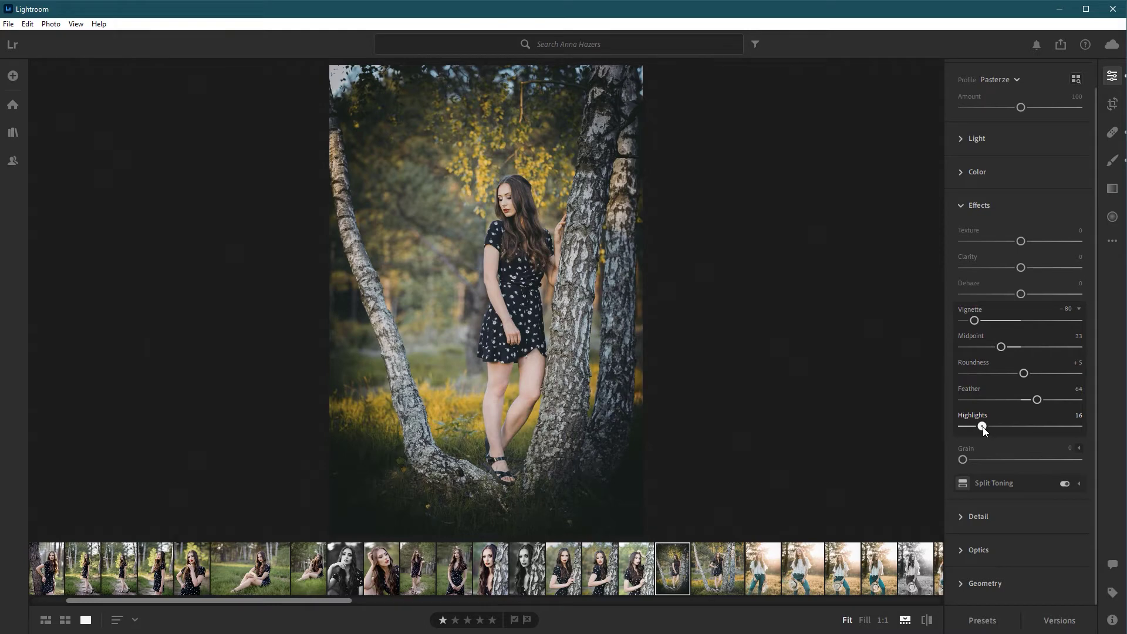
mouse_move(974, 315)
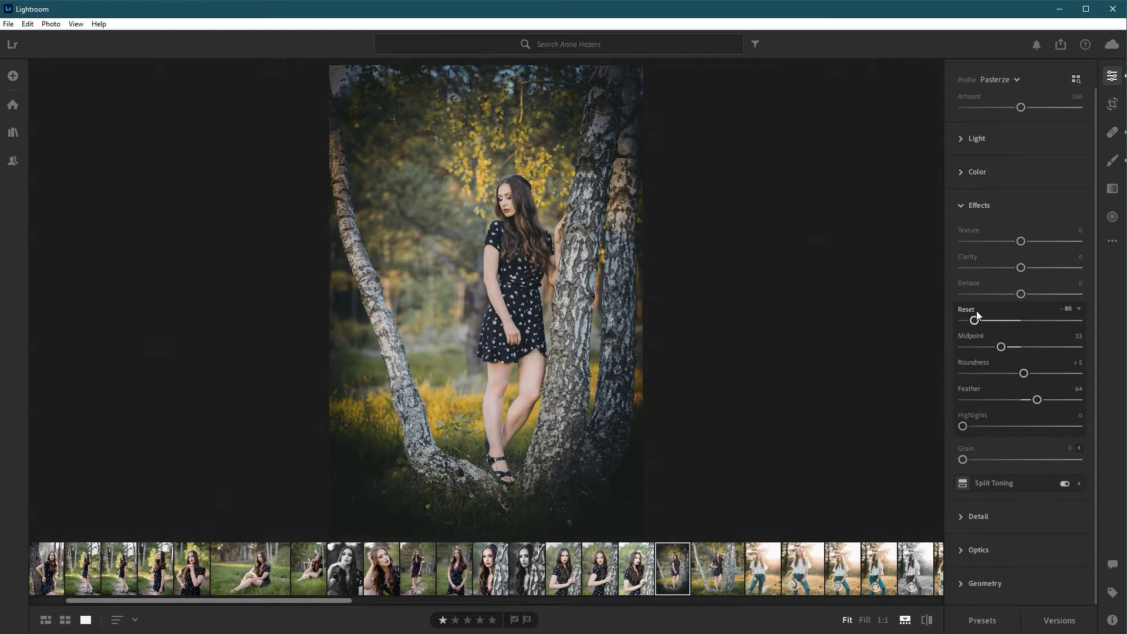
left_click_drag(975, 321, 979, 321)
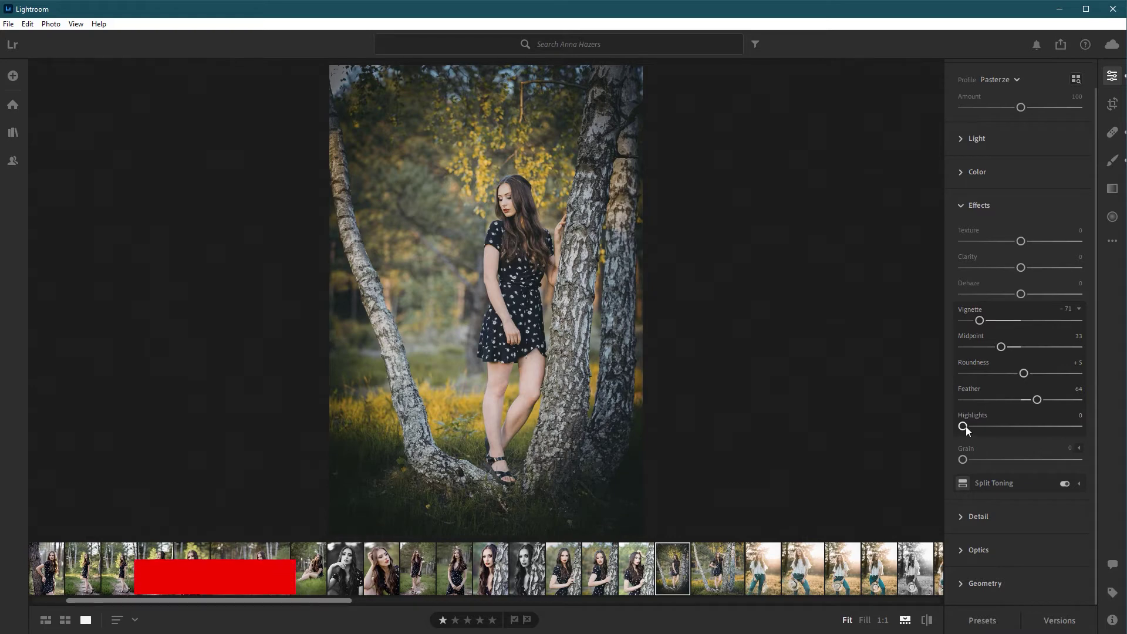
left_click_drag(964, 428, 1079, 436)
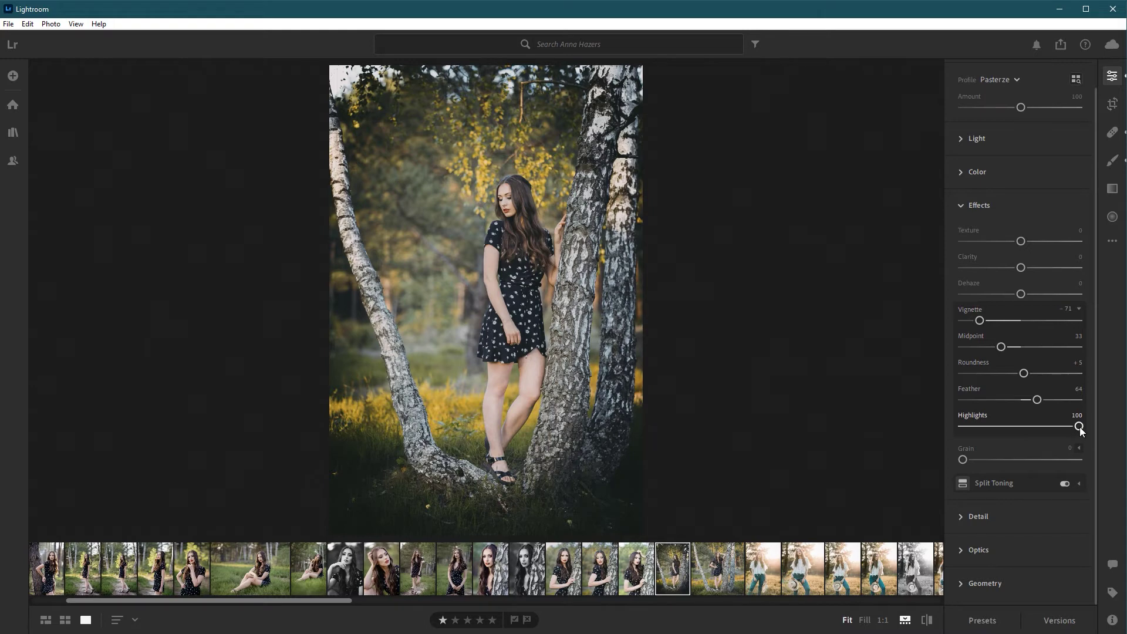
left_click_drag(1080, 428, 907, 434)
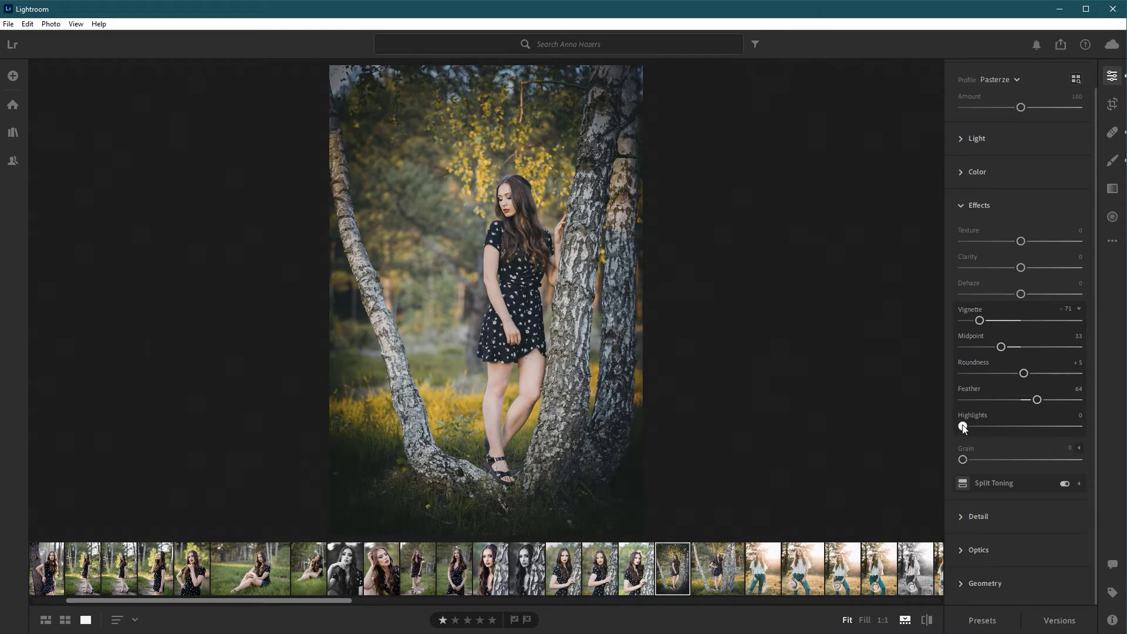
left_click_drag(963, 427, 1063, 427)
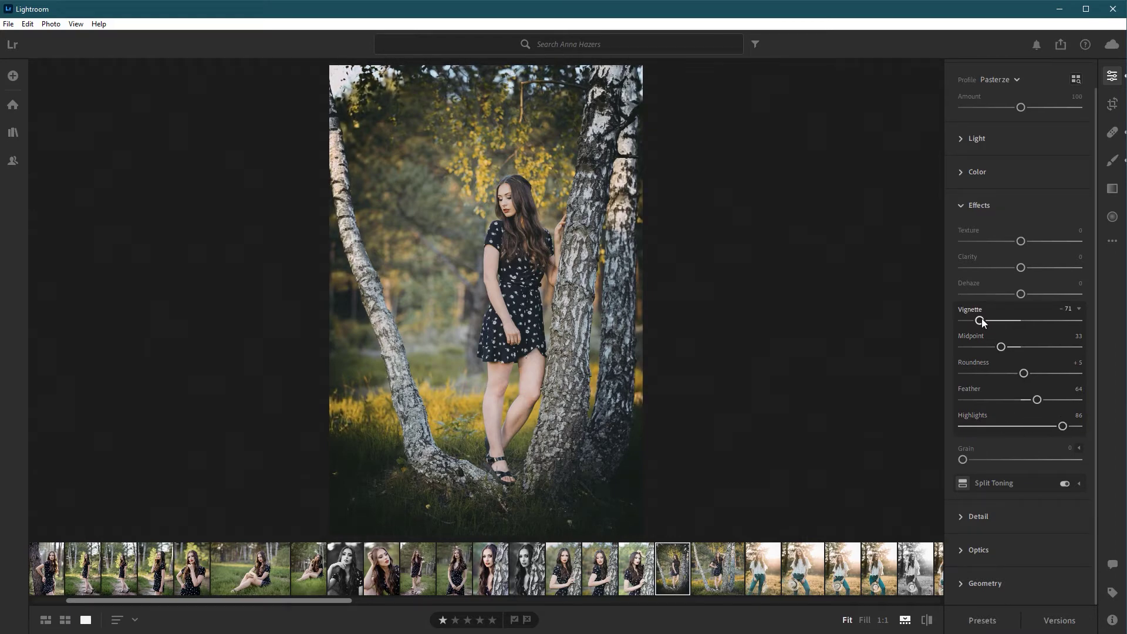
mouse_move(979, 320)
left_mouse_down()
mouse_move(1007, 321)
mouse_move(982, 321)
left_mouse_up()
left_click(1060, 9)
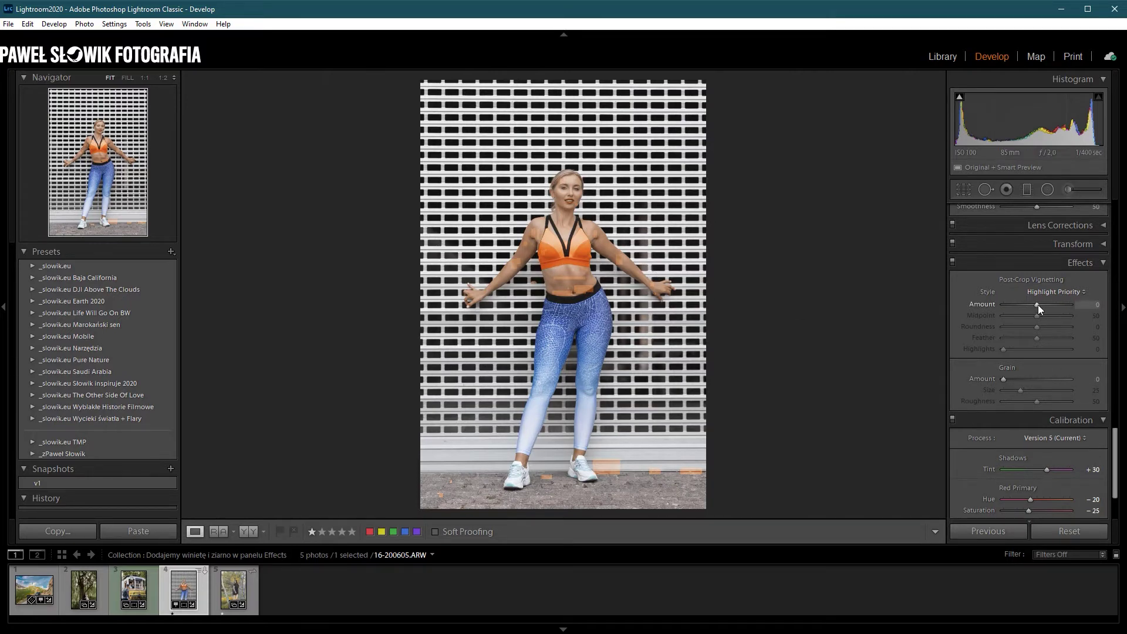
Apply a post-crop vignette with Amount −79, Midpoint 22, Roundness −44 and Feather 98.
left_click_drag(1038, 305, 1034, 304)
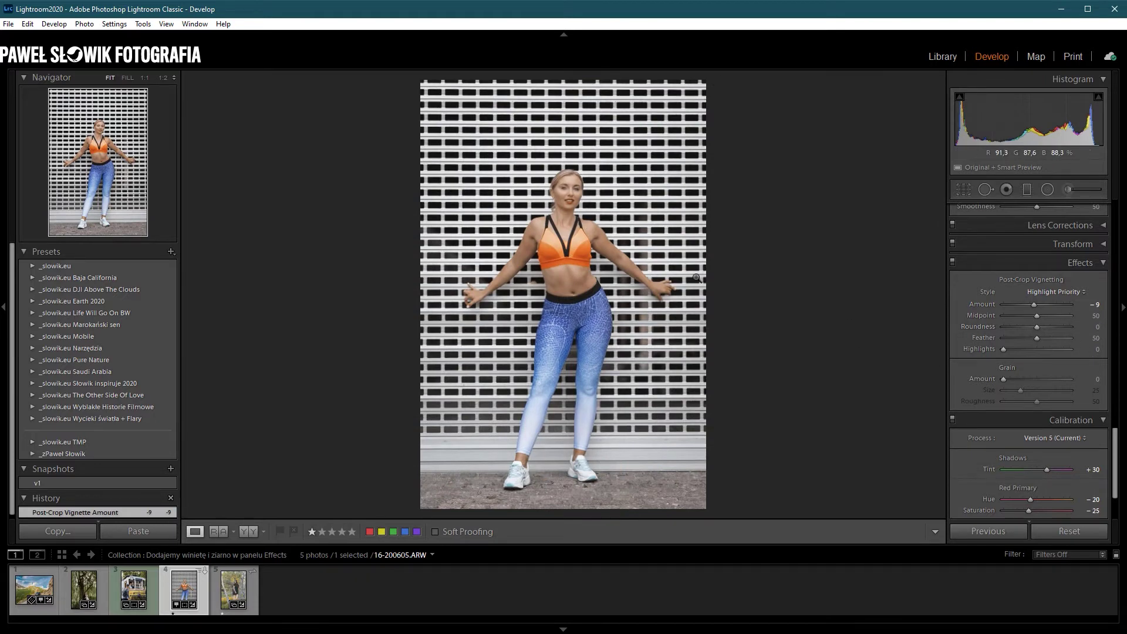
left_click_drag(1034, 305, 1012, 305)
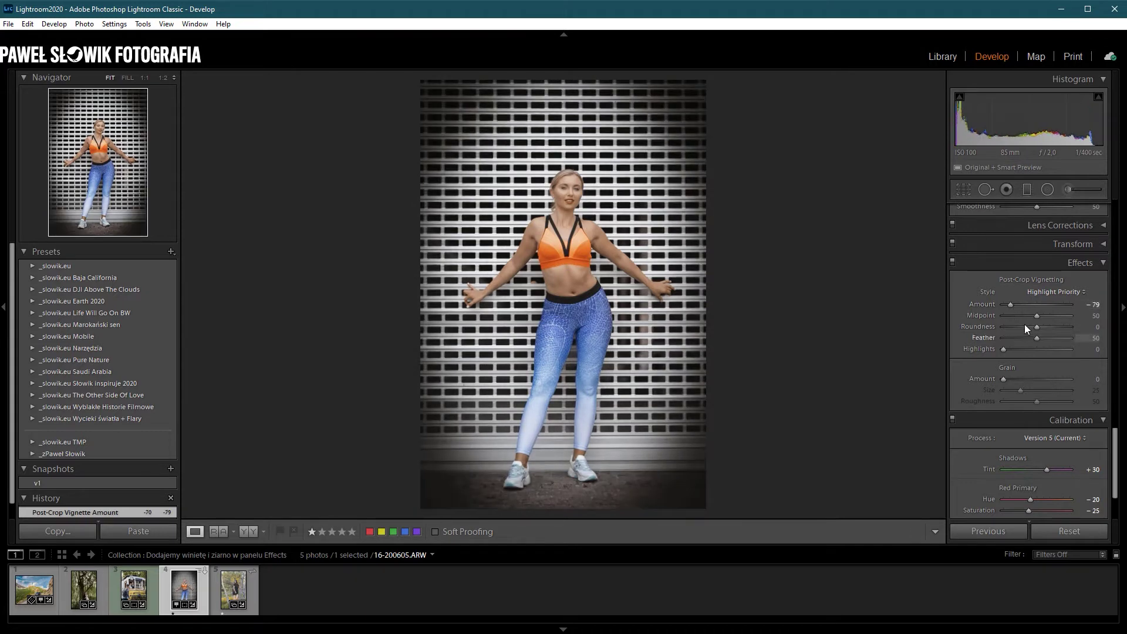
left_click_drag(1036, 316, 1047, 318)
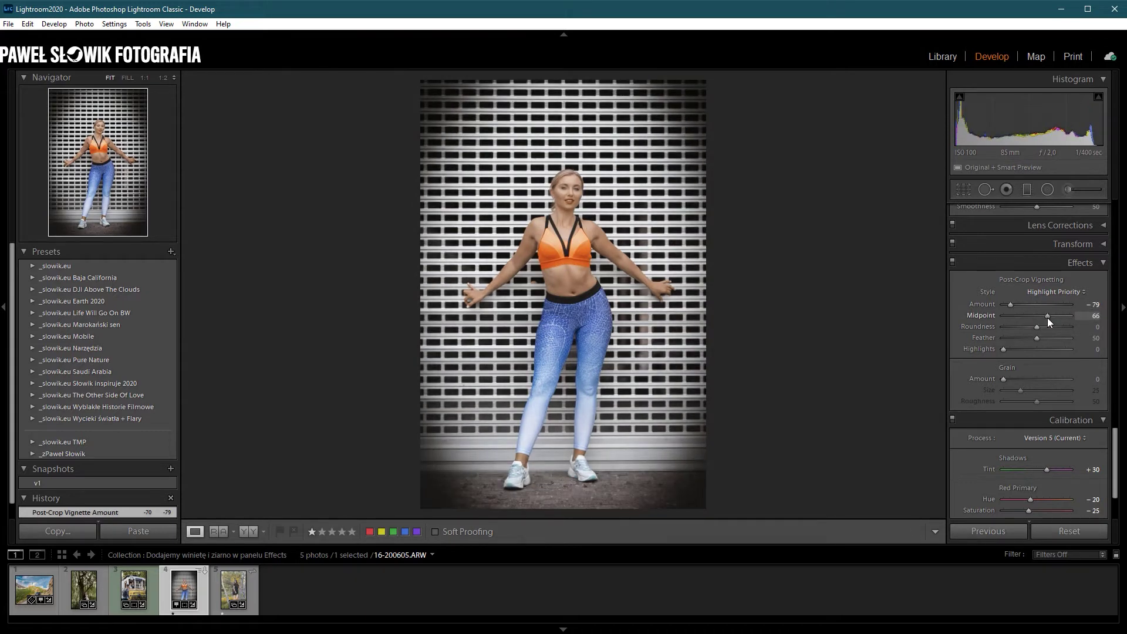
mouse_move(1037, 326)
left_mouse_down()
mouse_move(1019, 326)
mouse_move(1067, 340)
left_mouse_up()
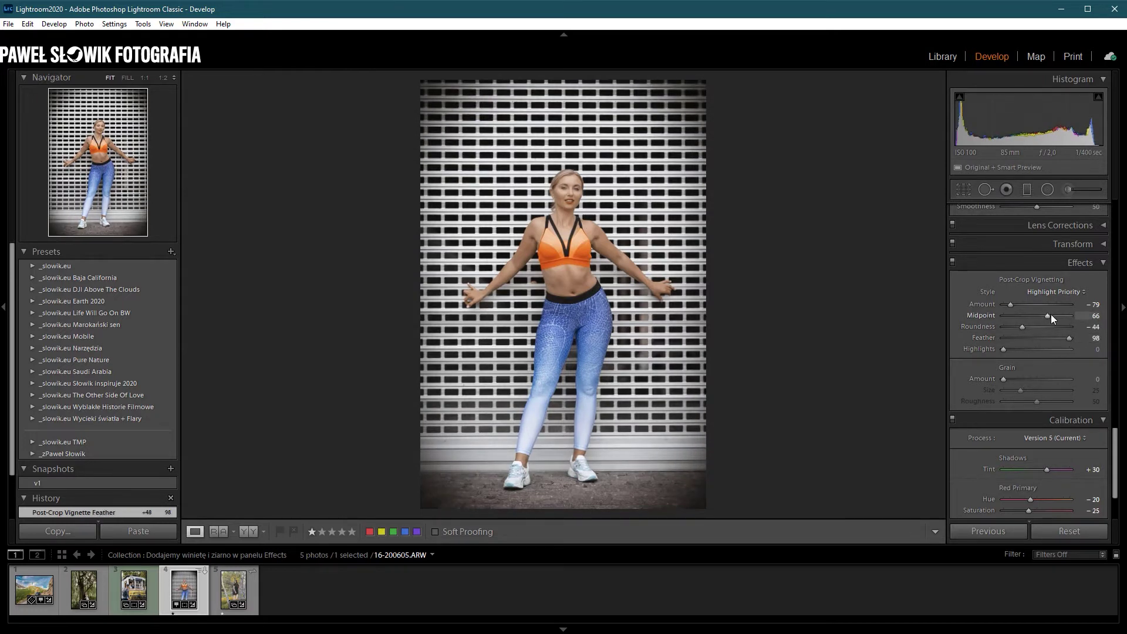
left_click_drag(1009, 319, 1015, 320)
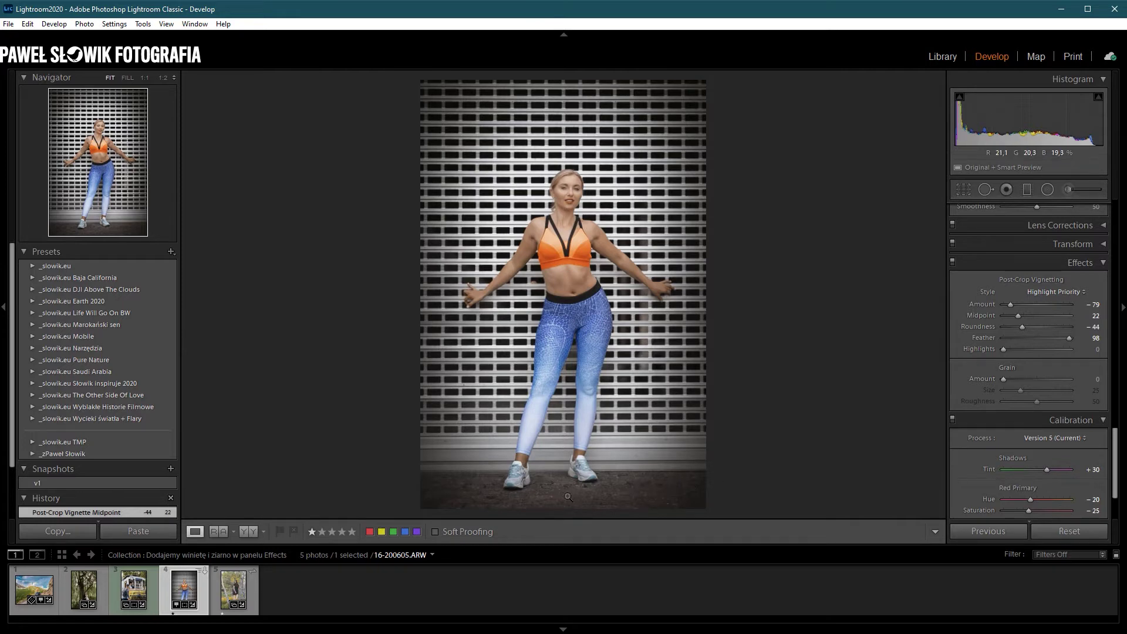
left_click(1062, 291)
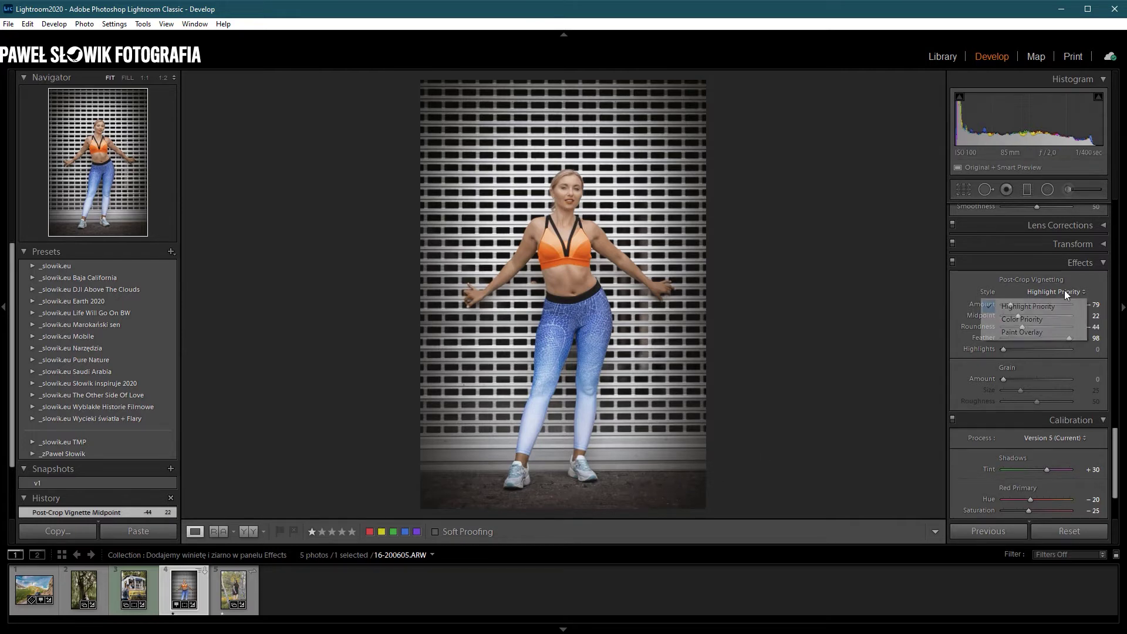
Compare vignette styles and settle on Color Priority.
left_click(1026, 323)
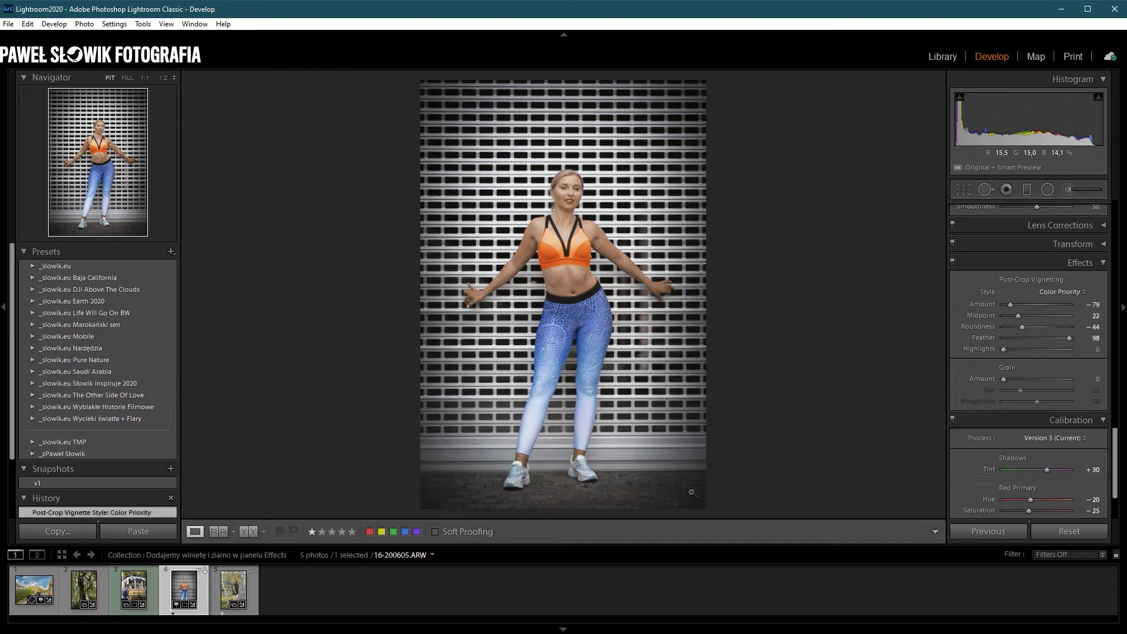
left_click(1068, 294)
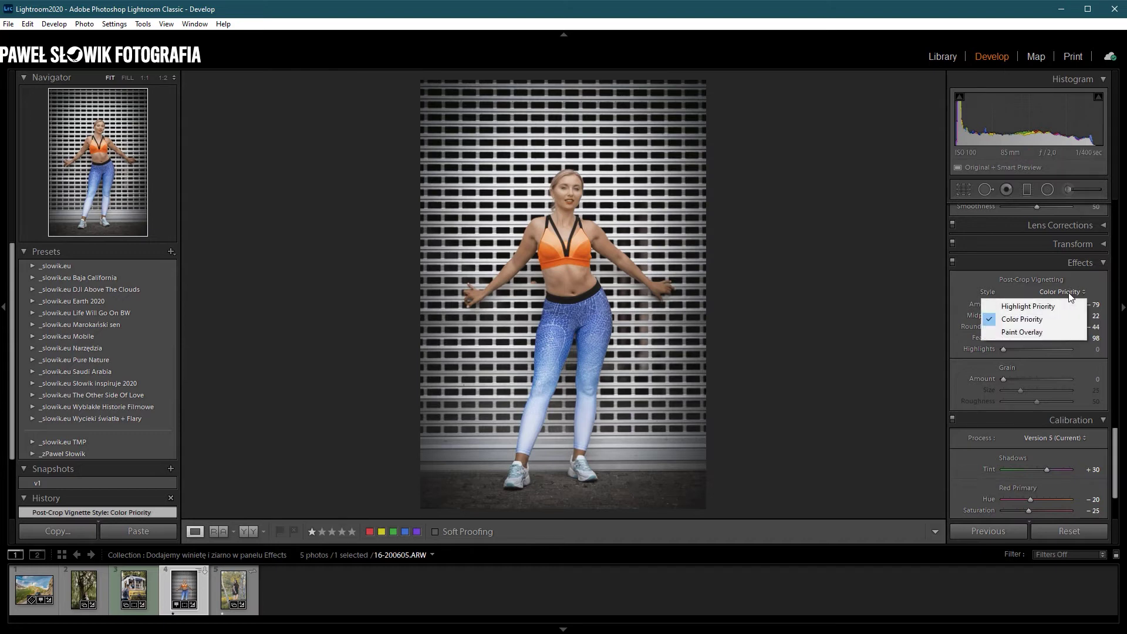
left_click(1059, 305)
left_click(1063, 293)
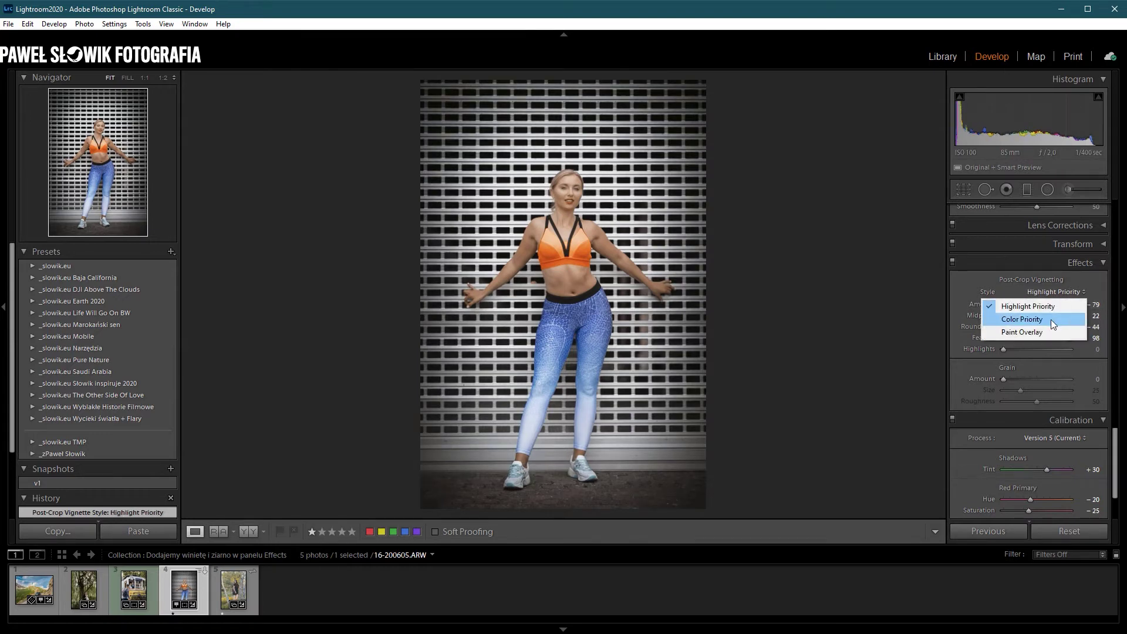
left_click(1051, 319)
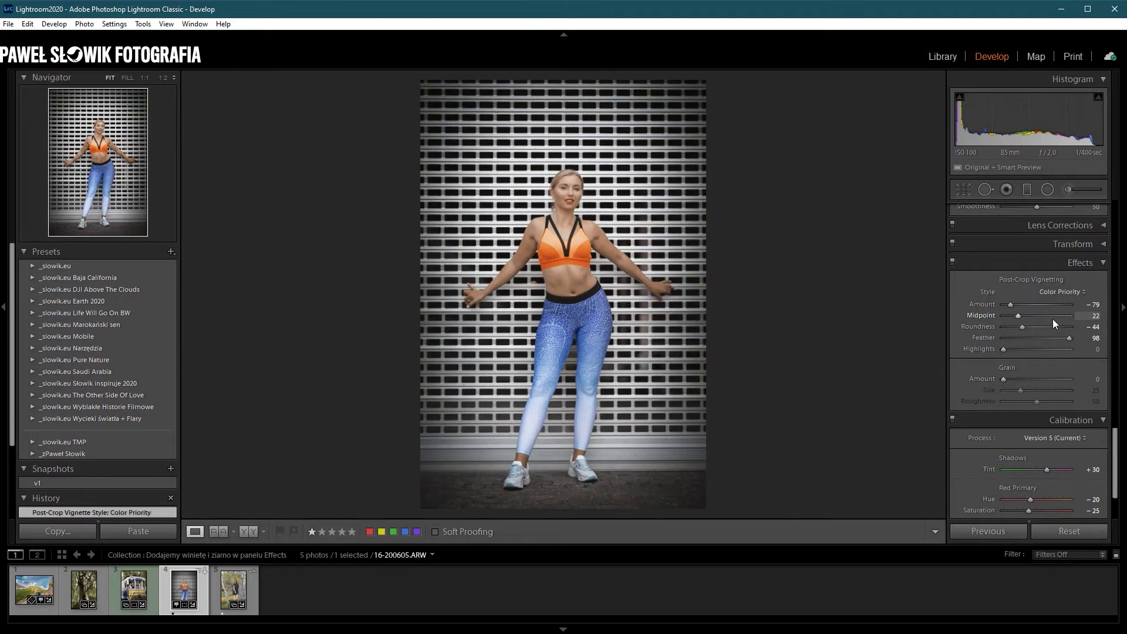
Lighten the vignette Amount to −33 and toggle Effects off and on to compare.
left_click_drag(1010, 305, 1020, 305)
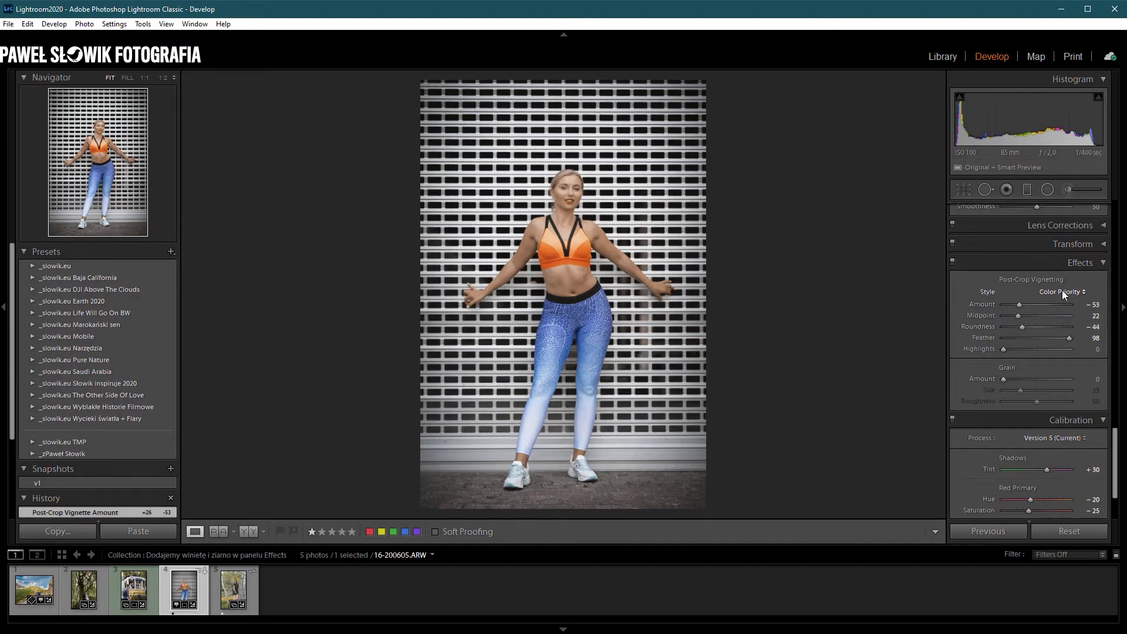
left_click_drag(1019, 305, 1024, 304)
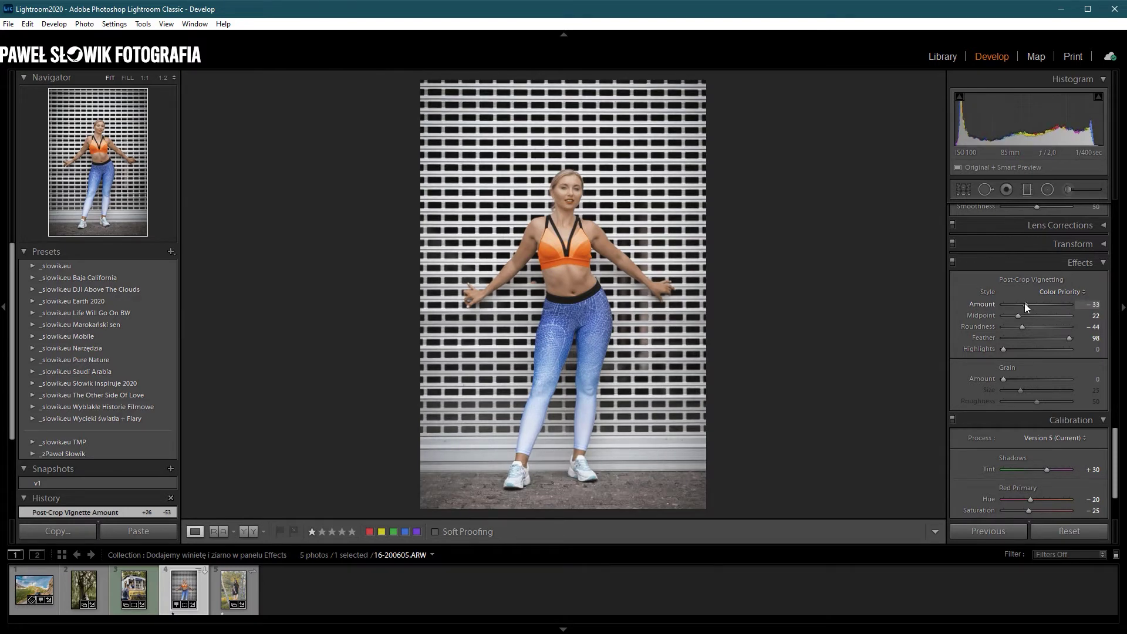
left_click(953, 262)
left_click(954, 262)
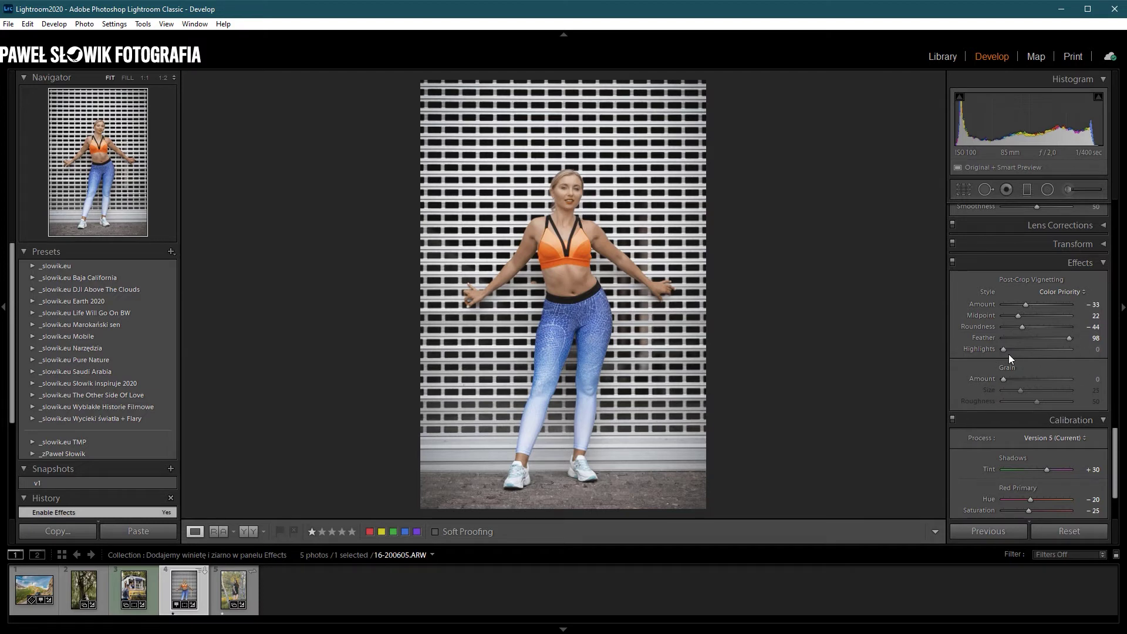
Raise the post-crop vignette Highlights to 100 and compare with Effects off and on.
left_click_drag(1026, 347, 1075, 351)
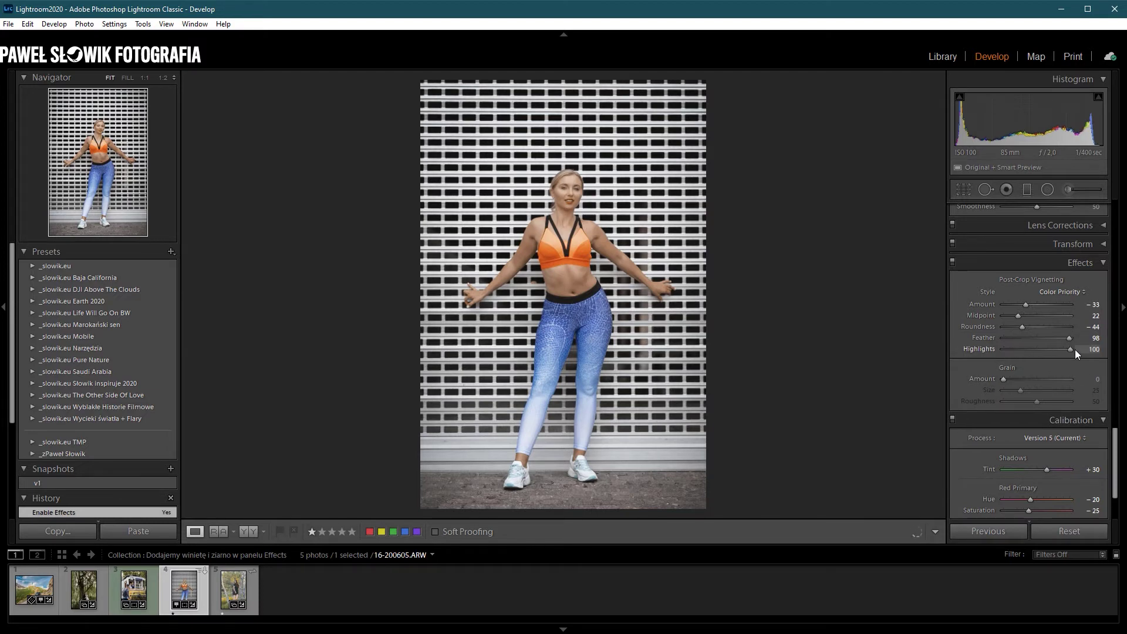
scroll(1016, 349, "down", 3)
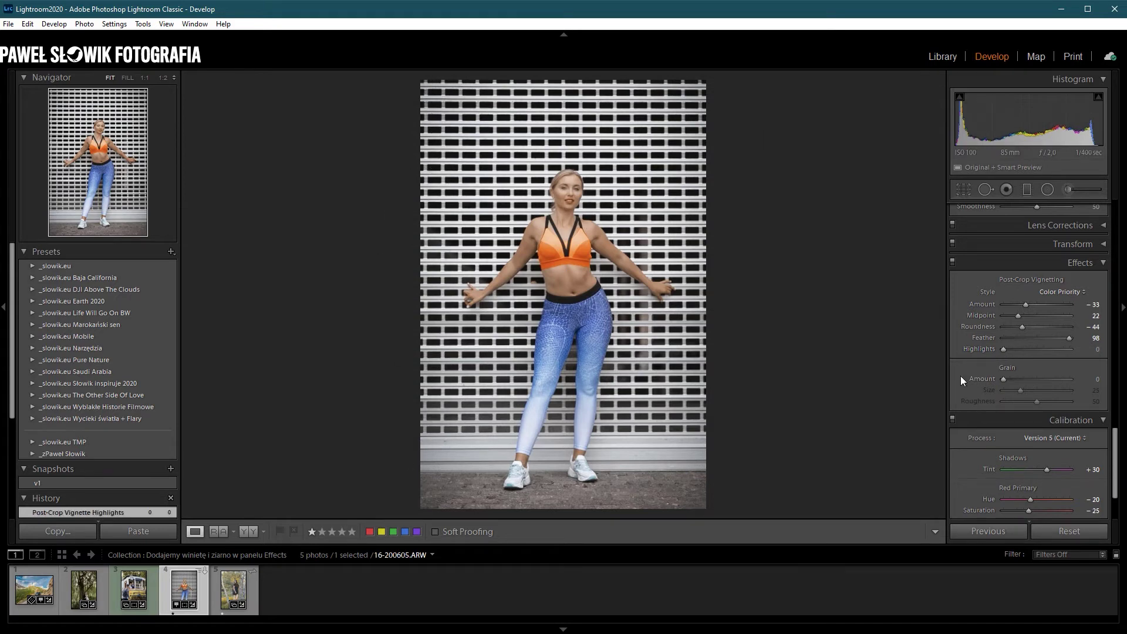
left_click_drag(1034, 348, 1067, 349)
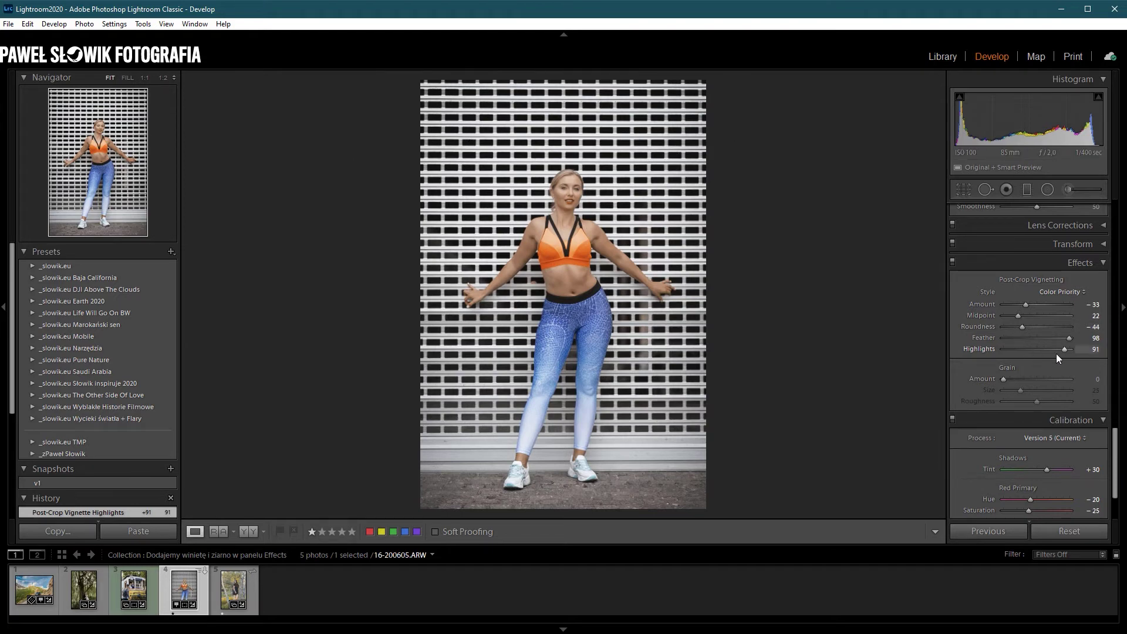
left_click_drag(1065, 349, 1072, 351)
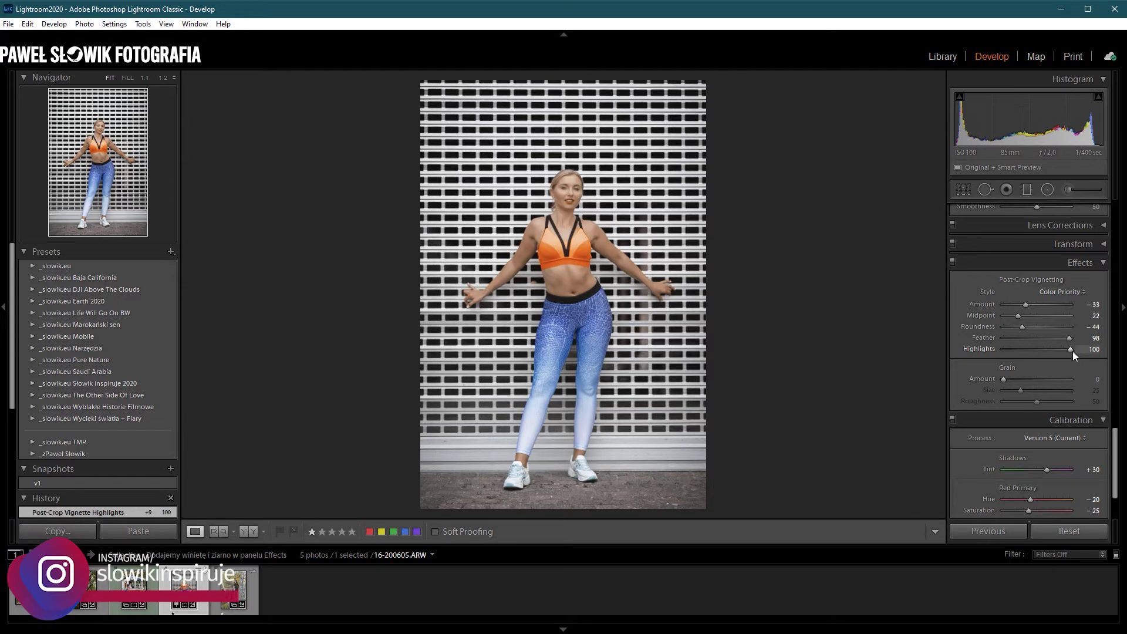
left_click(952, 262)
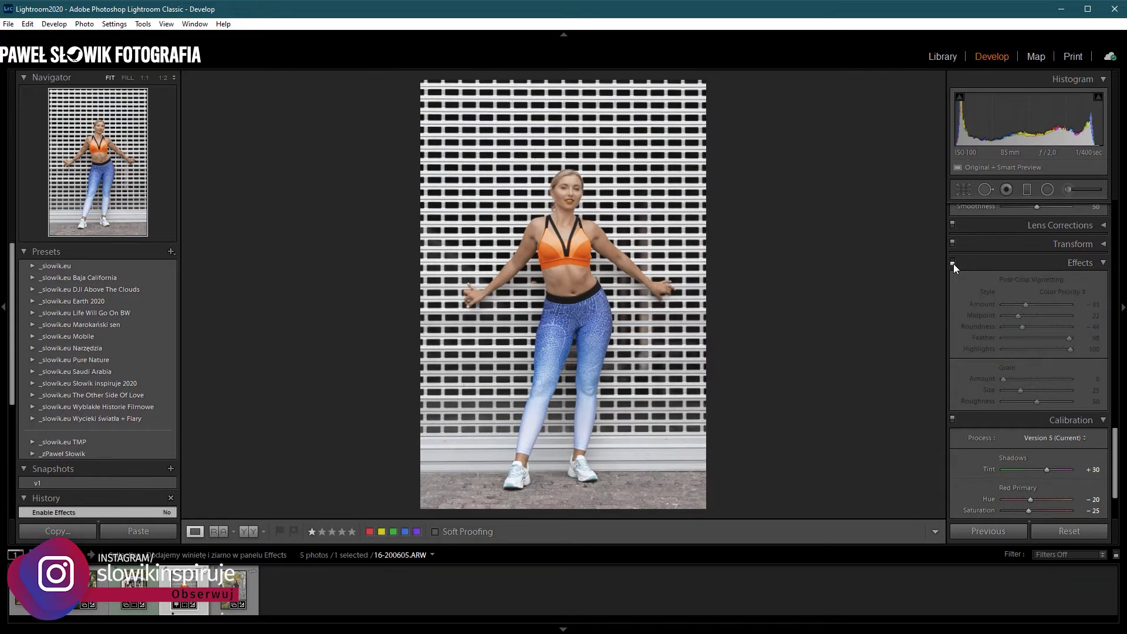
left_click(953, 263)
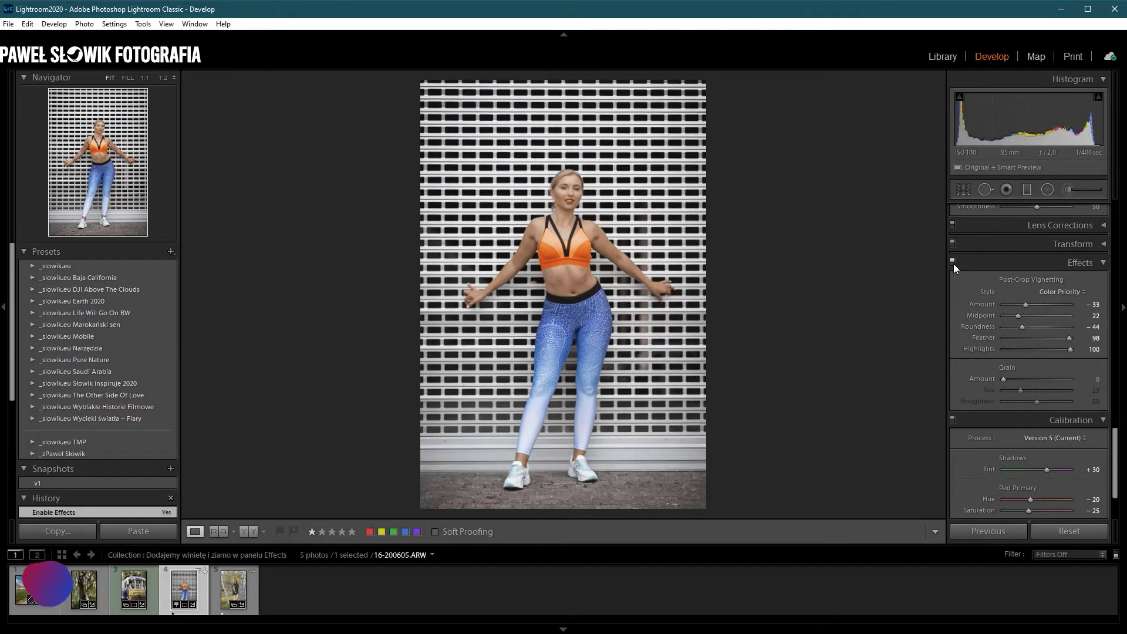
left_click(952, 262)
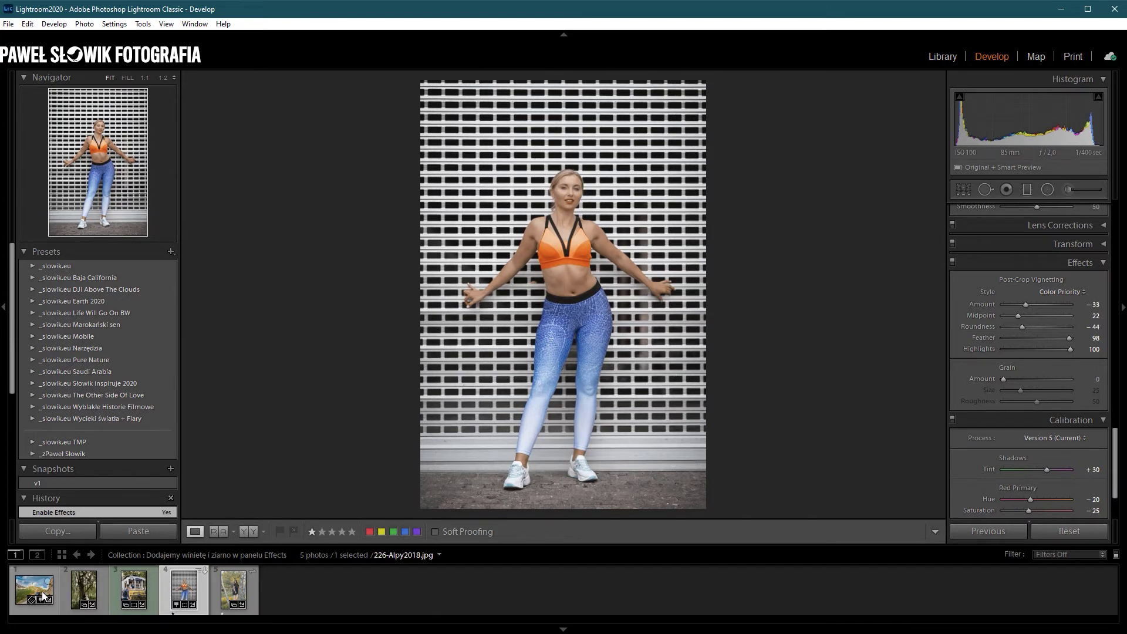
On the tram photo, set vignette Amount −70, Midpoint 25, Roundness −60 and Feather 70.
left_click(133, 589)
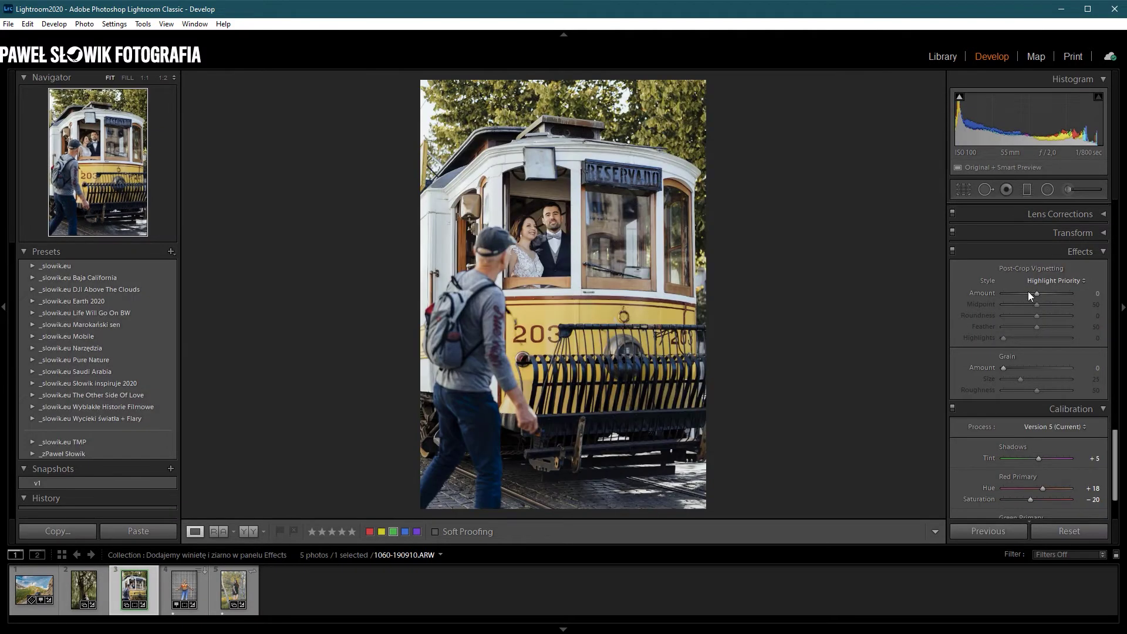
left_click_drag(1036, 294, 1024, 294)
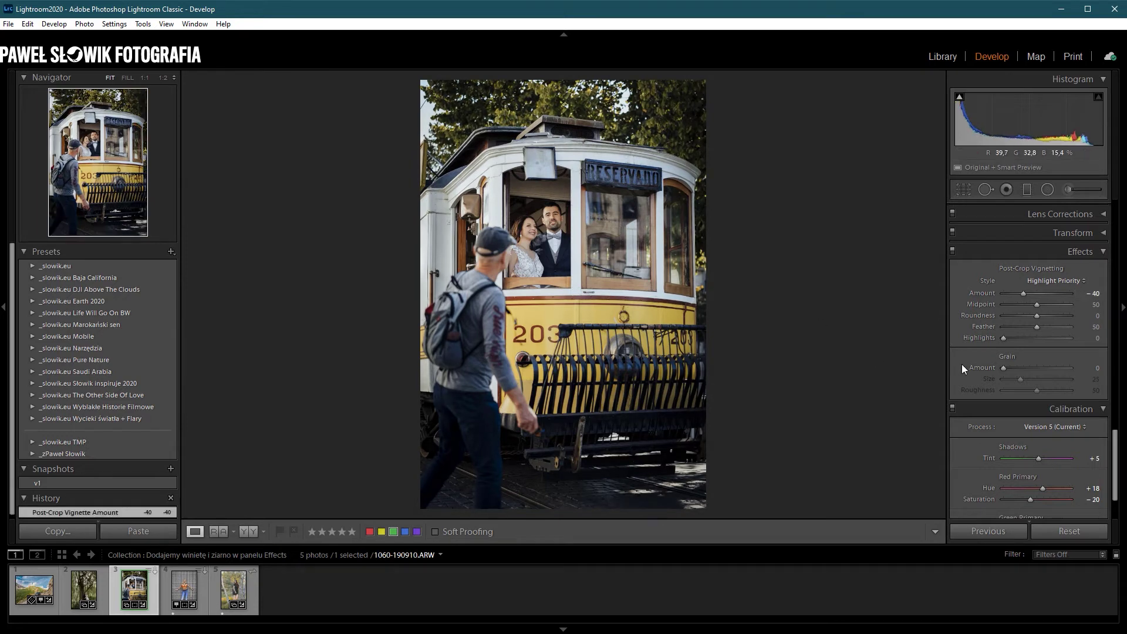
left_click_drag(1022, 292, 1016, 316)
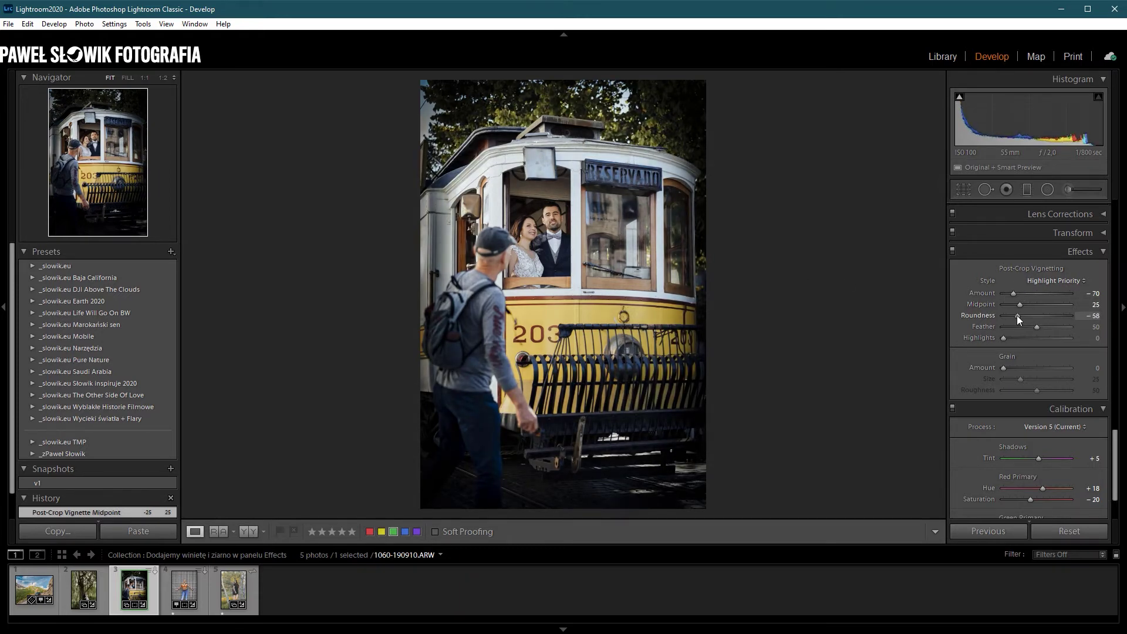
left_click_drag(1016, 316, 1016, 315)
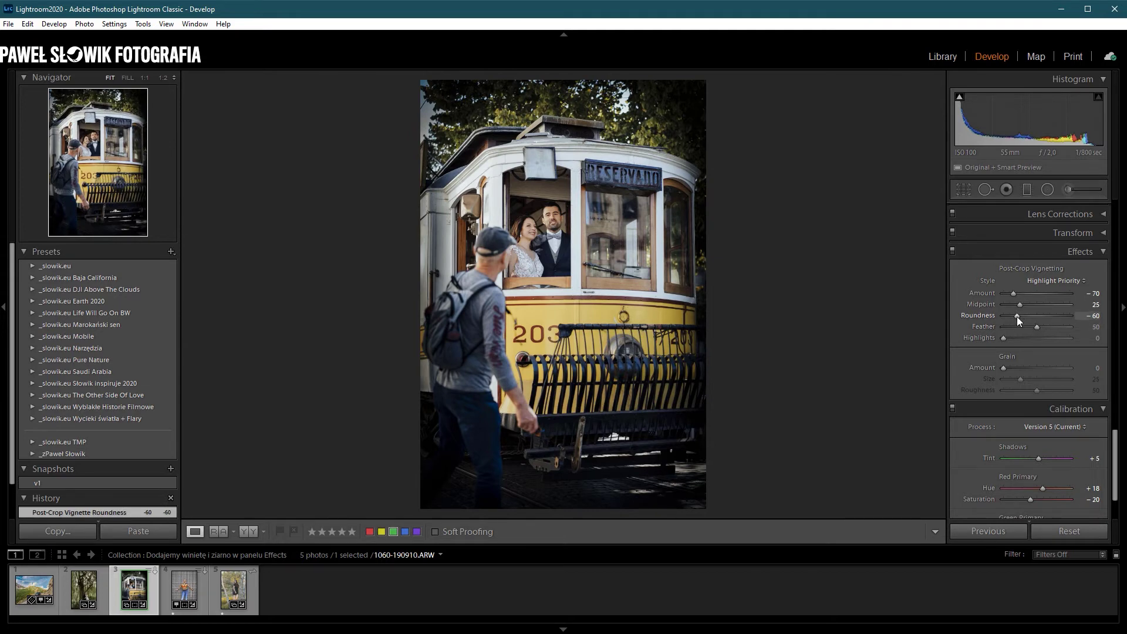
left_click_drag(1042, 329, 1047, 334)
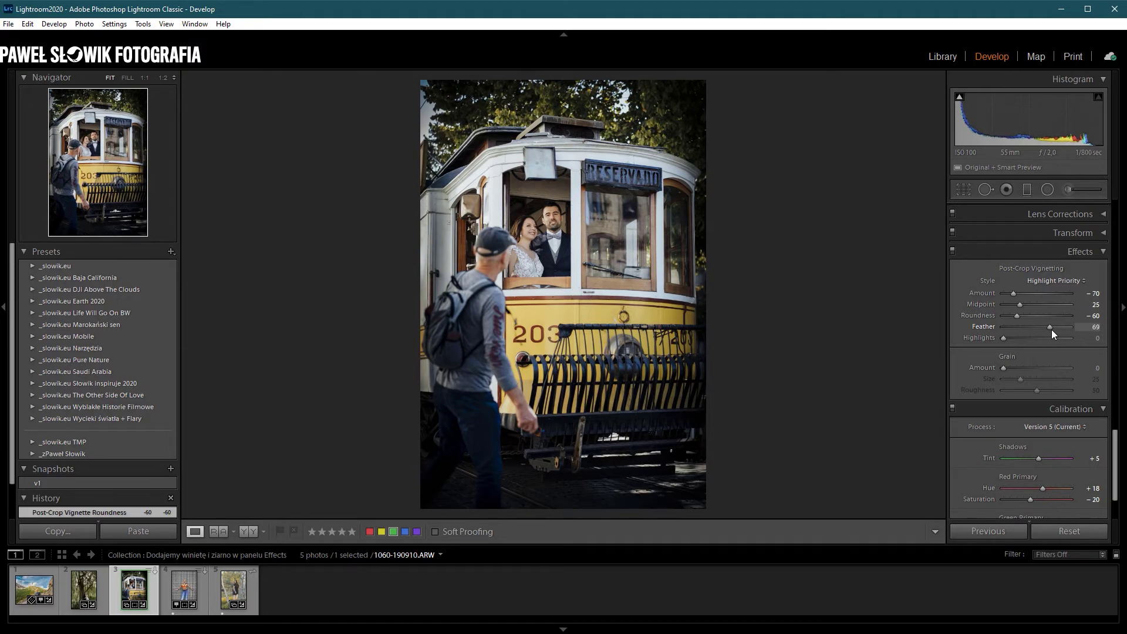
mouse_move(1002, 337)
left_mouse_down()
mouse_move(1029, 339)
mouse_move(989, 338)
left_mouse_up()
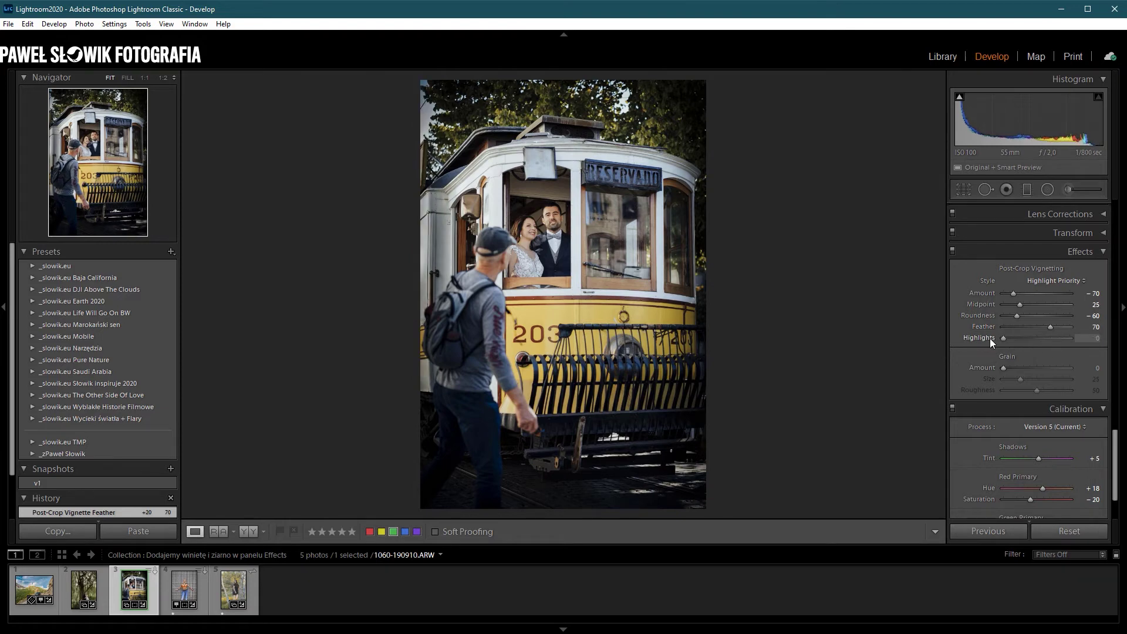
Compare Color Priority and Highlight Priority vignette styles on the tram photo.
left_click(1050, 280)
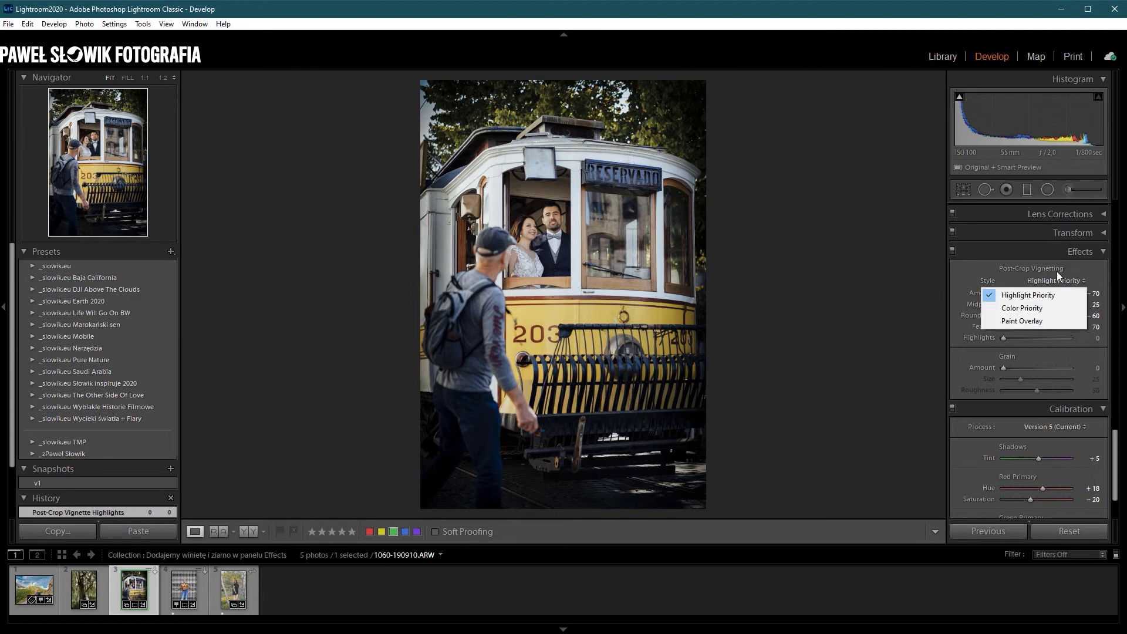
left_click(1038, 306)
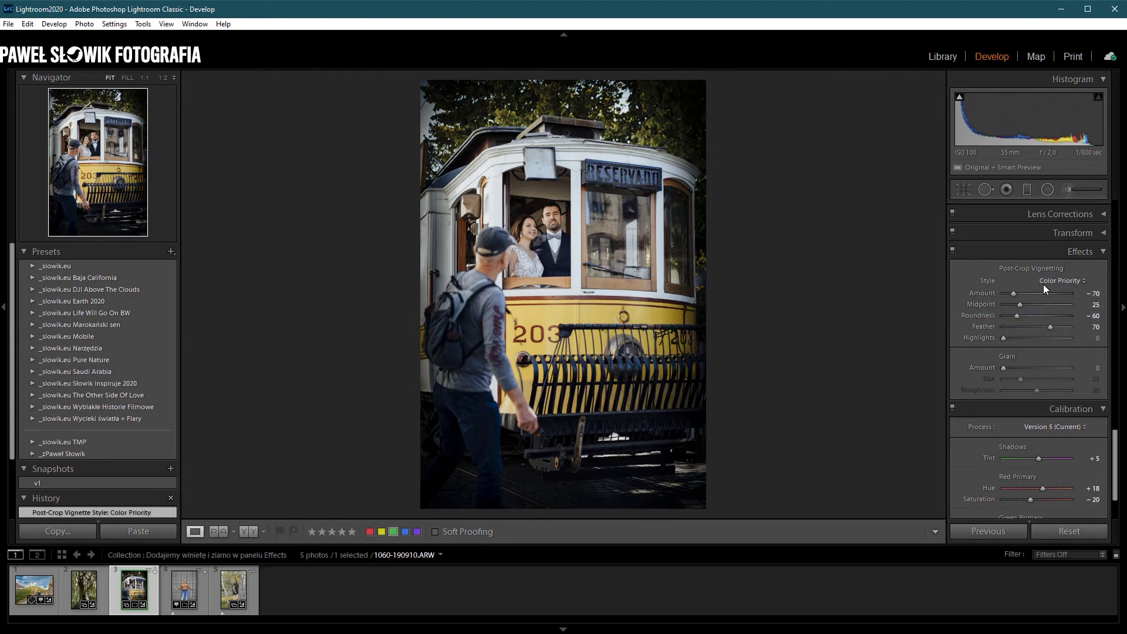
left_click(1055, 281)
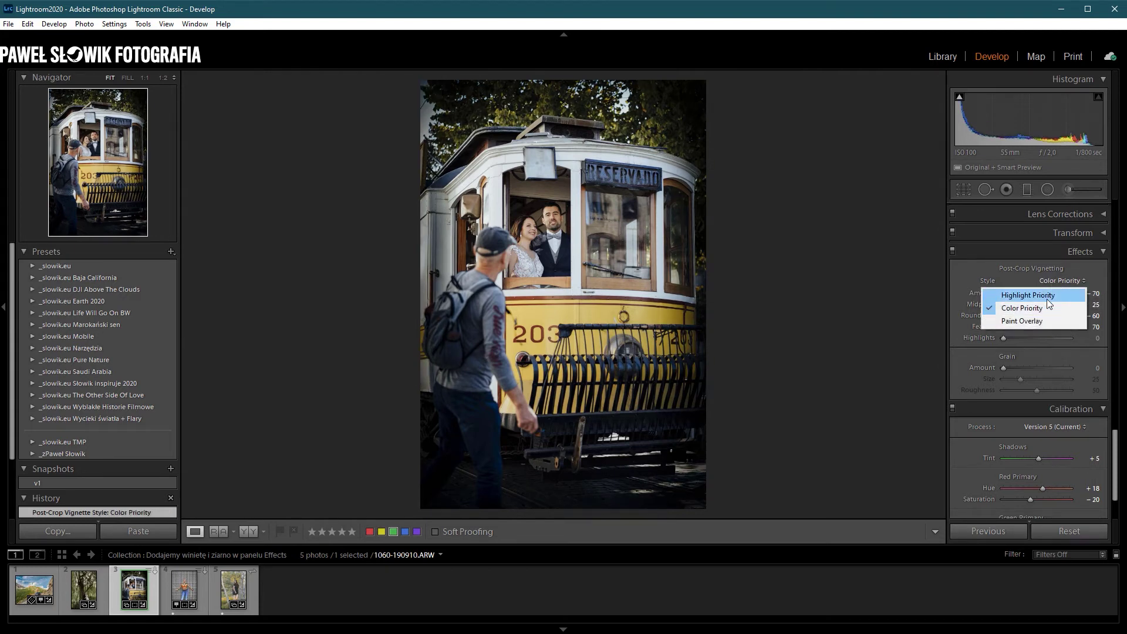
left_click(1047, 297)
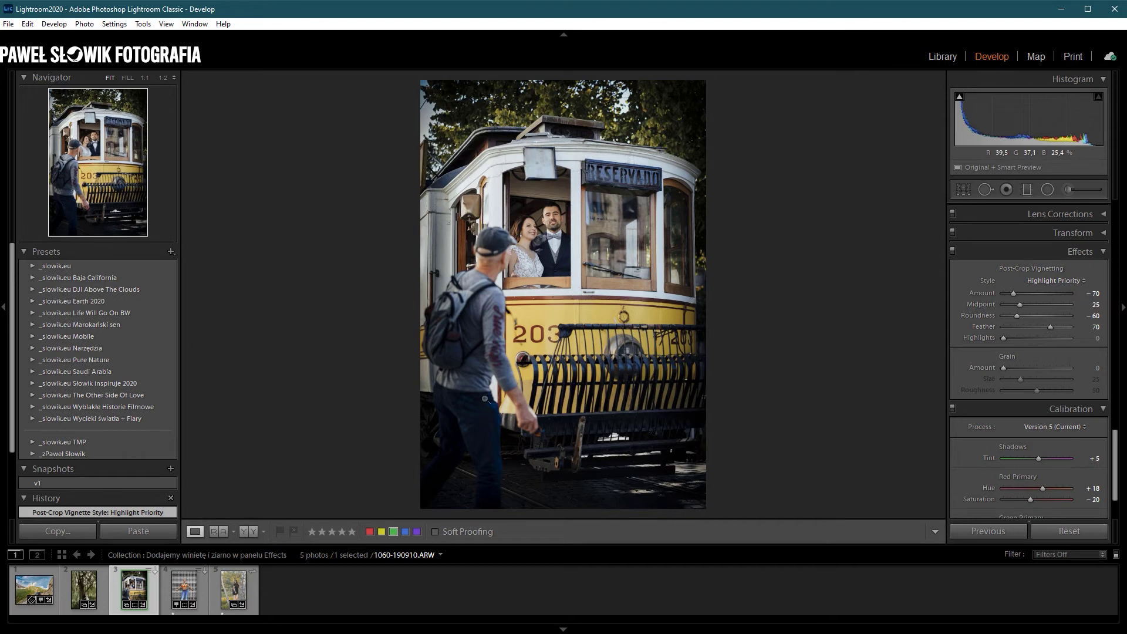
left_click(1057, 280)
left_click(1050, 309)
left_click(1051, 280)
Try the Paint Overlay vignette style, then return to Highlight Priority.
left_click(1066, 283)
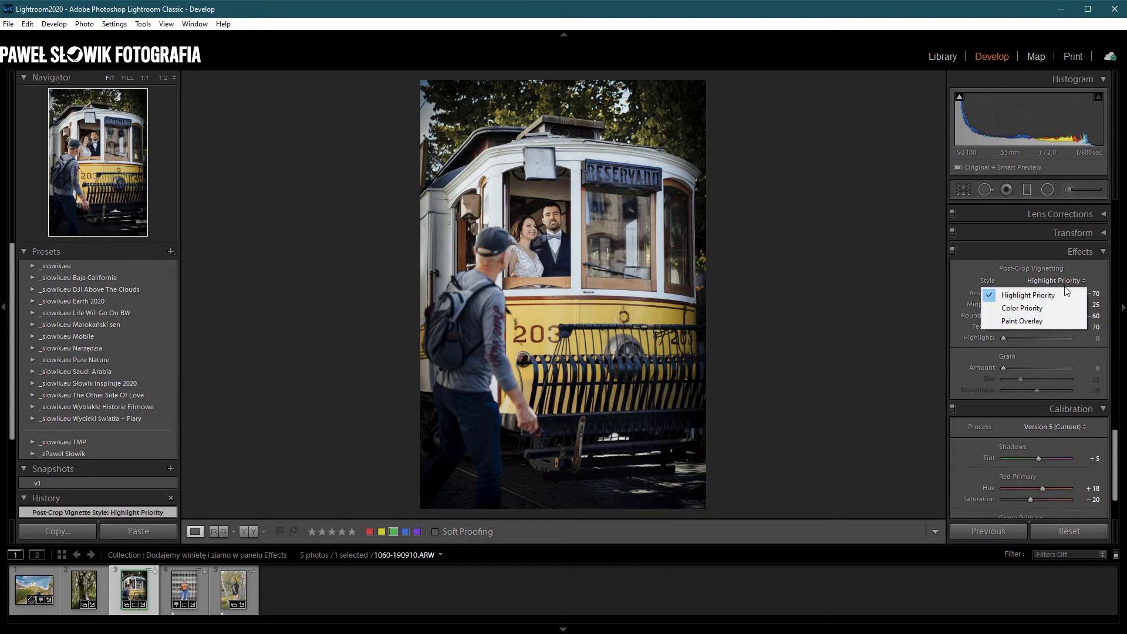
left_click(1052, 321)
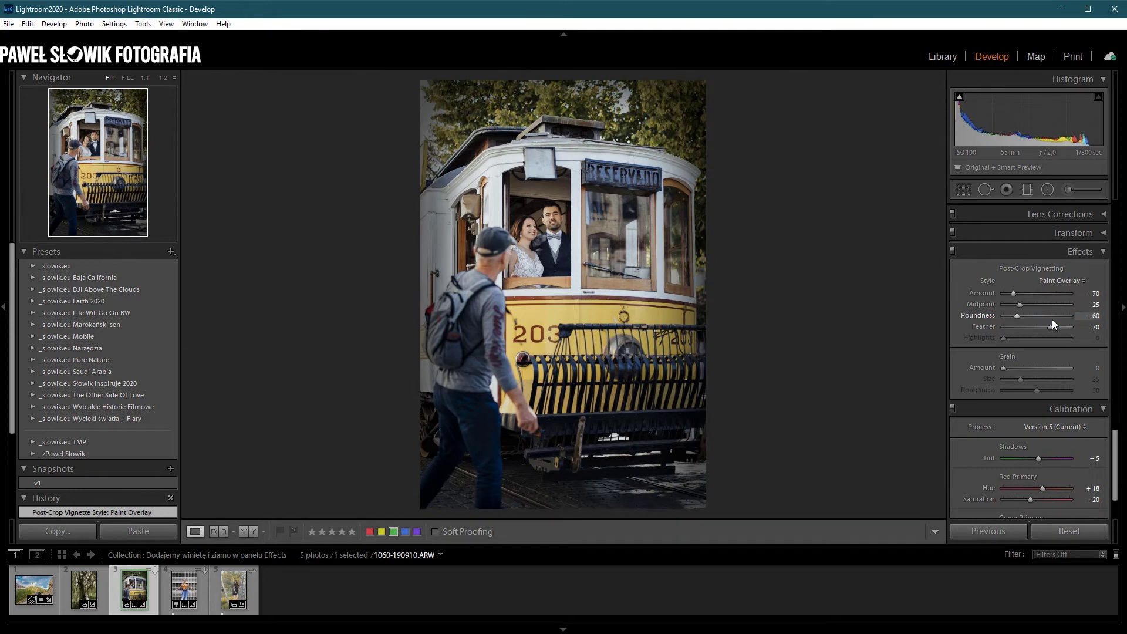
left_click(1056, 280)
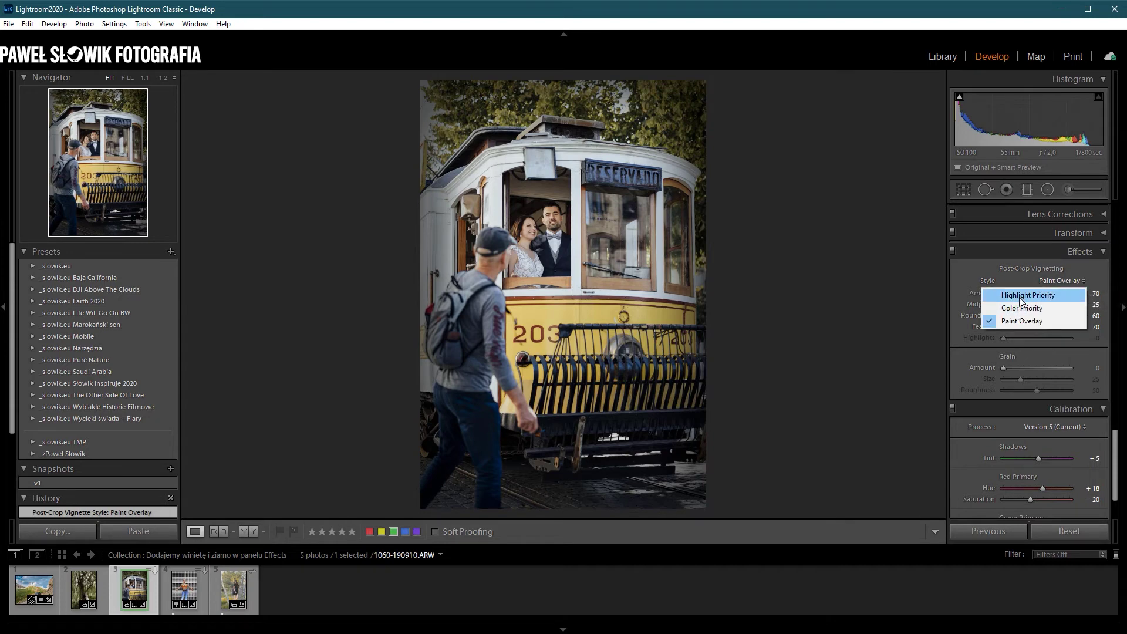
left_click(1024, 301)
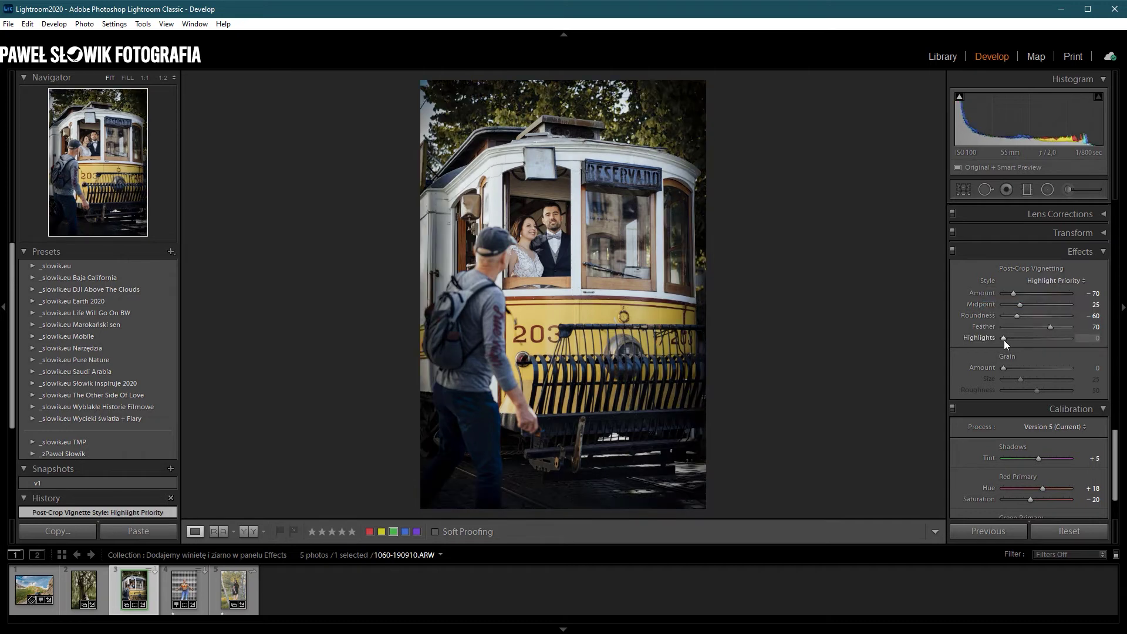
Raise the tram photo's vignette Highlights to 66 and lighten the Amount to -40.
left_click_drag(1003, 338, 1005, 338)
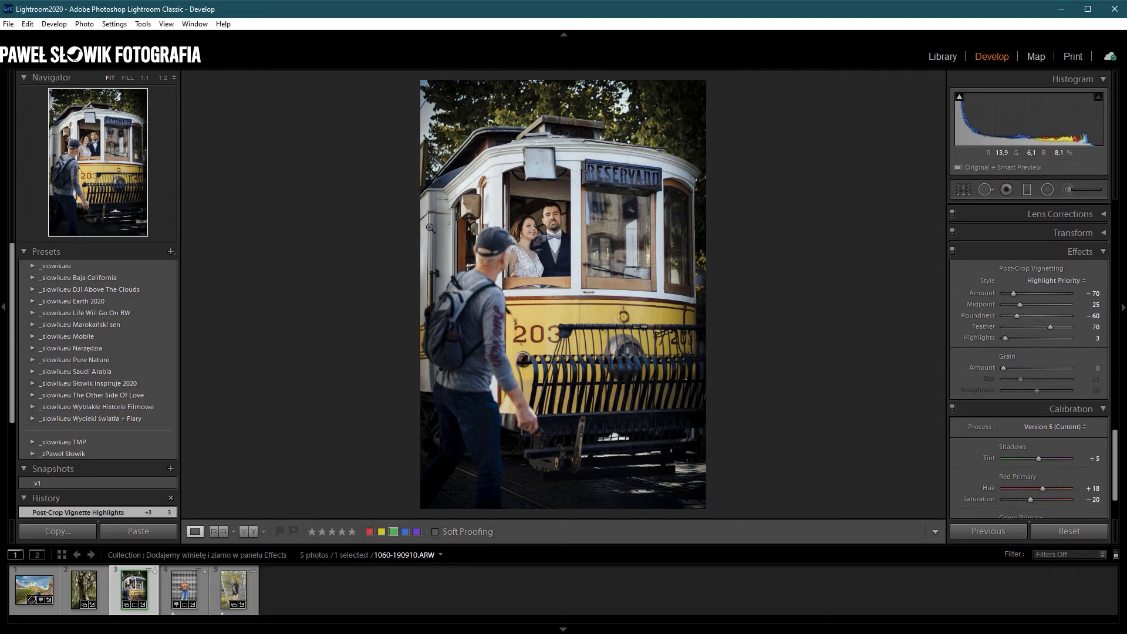
mouse_move(1020, 341)
left_mouse_down()
mouse_move(1069, 340)
mouse_move(1050, 342)
left_mouse_up()
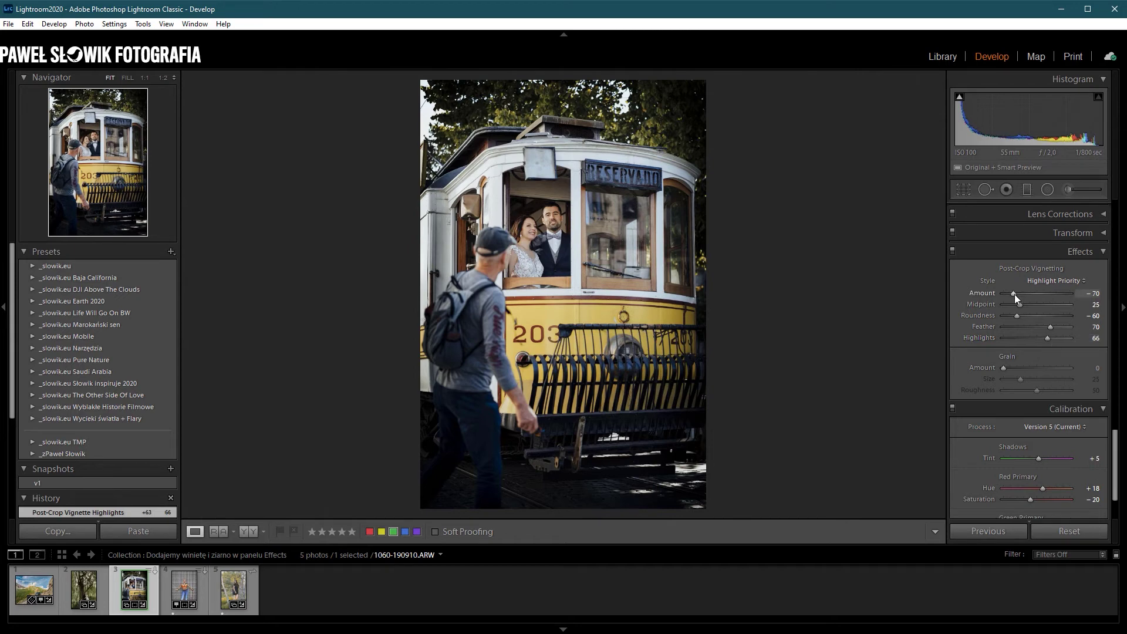
left_click_drag(1014, 297, 1038, 299)
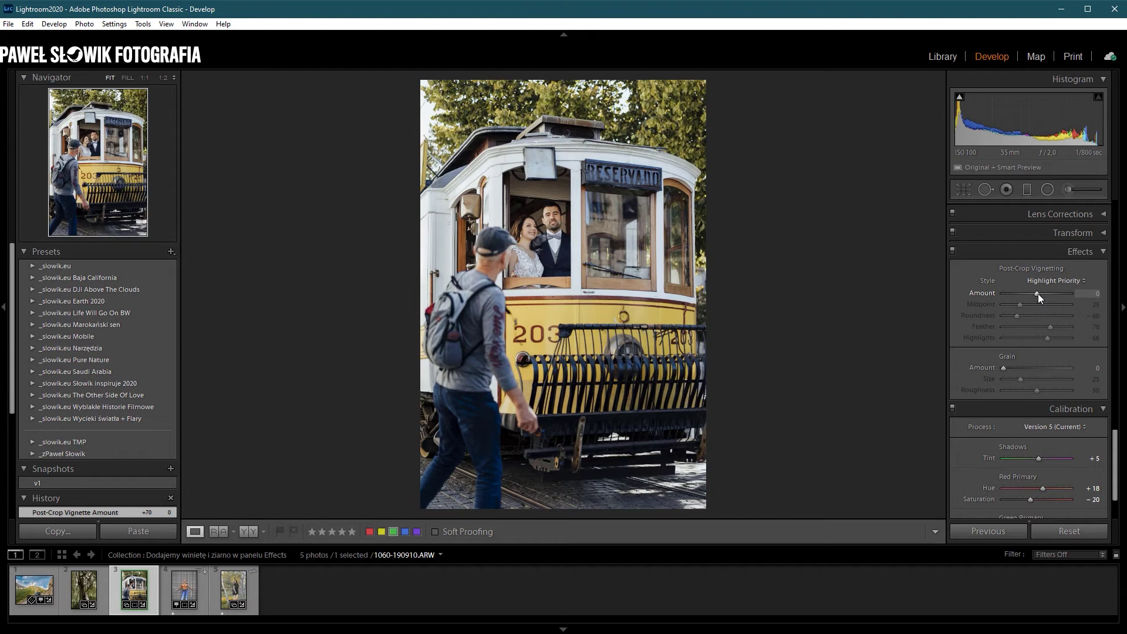
left_click_drag(1037, 294, 1025, 296)
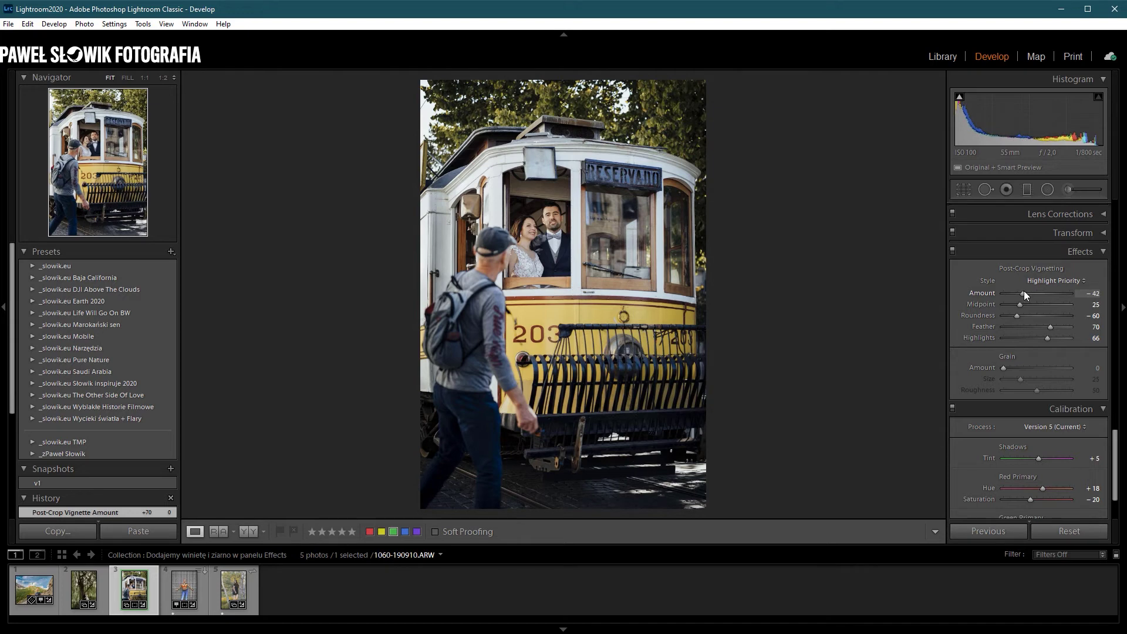
left_click_drag(1025, 296, 1025, 295)
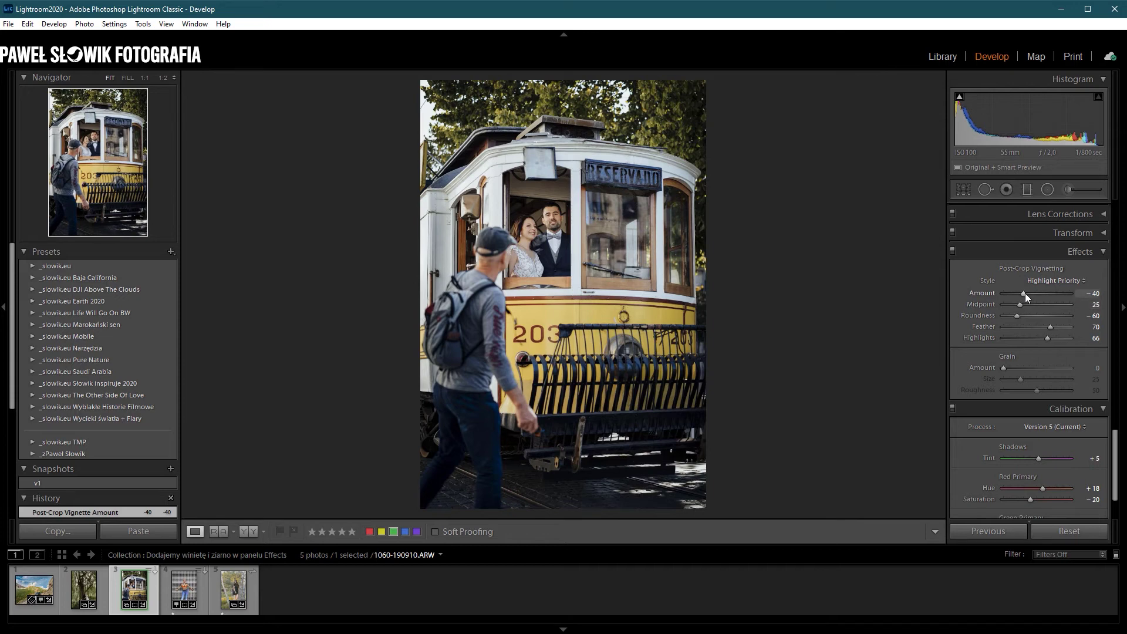
Toggle the Effects panel off and on to compare the vignette, then open the Alps mountain road photo.
left_click(953, 251)
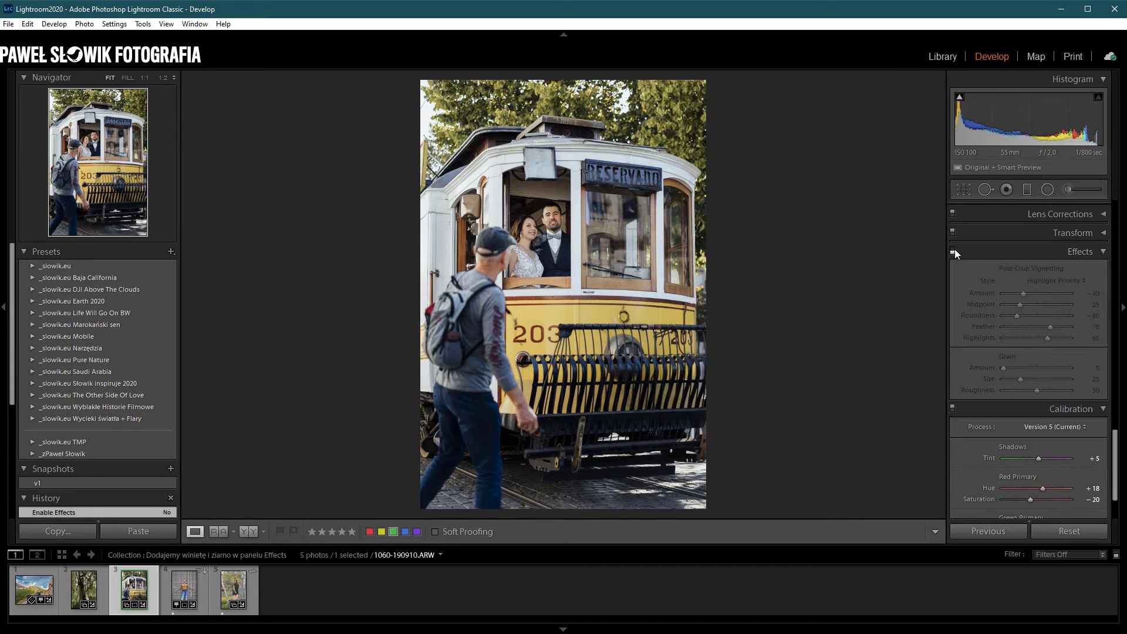
left_click(953, 251)
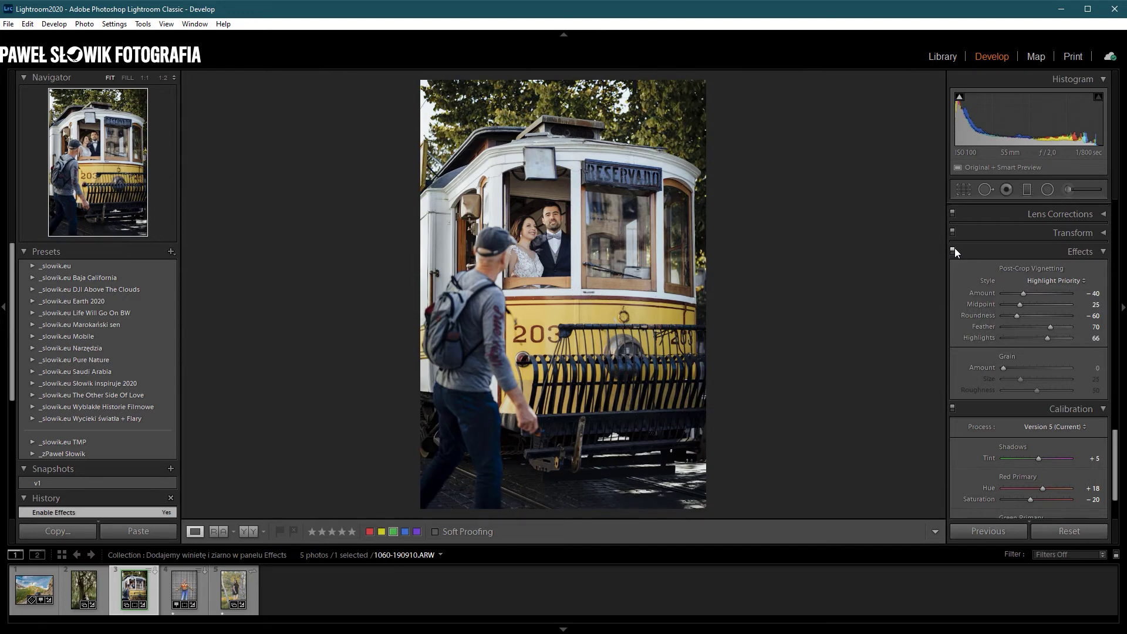
left_click(954, 251)
left_click(954, 250)
left_click(28, 596)
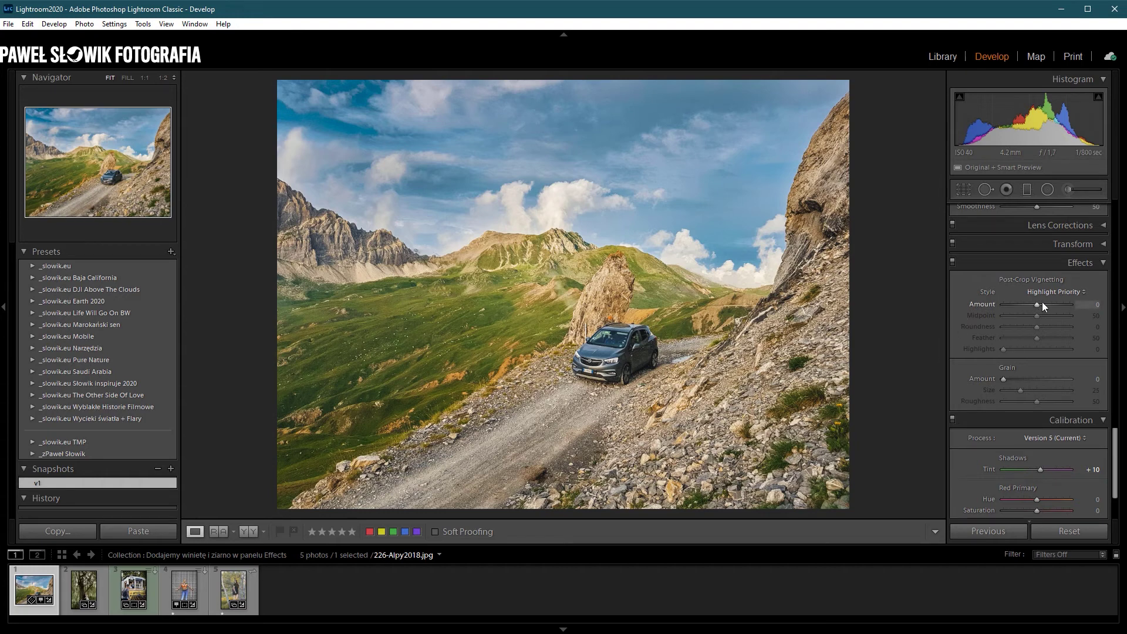
Set the mountain photo's vignette to Amount -100, Midpoint 0, Roundness -46, Feather 66, Highlights 0.
left_click_drag(1041, 304, 1003, 306)
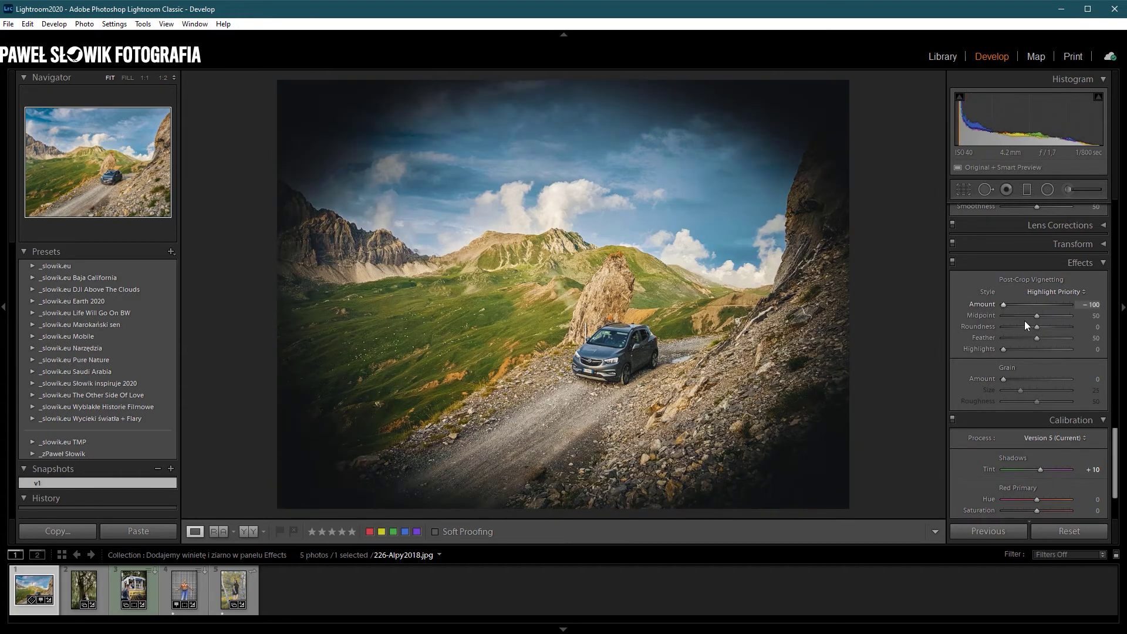
mouse_move(1037, 331)
left_mouse_down()
mouse_move(1012, 326)
mouse_move(1027, 317)
mouse_move(980, 315)
left_mouse_up()
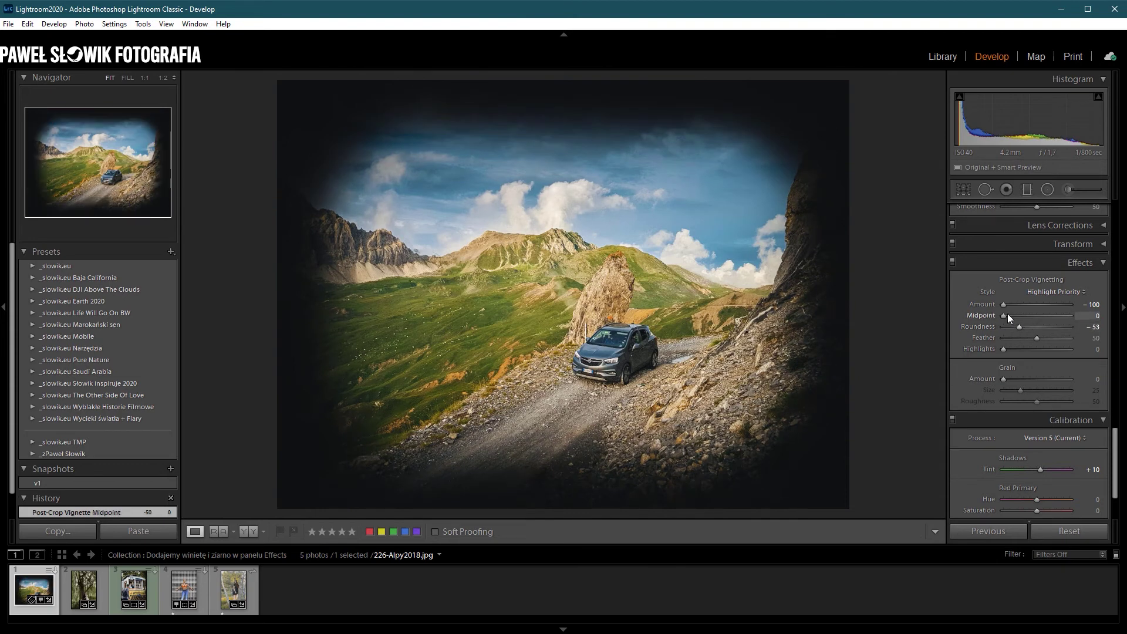
left_click_drag(1017, 329, 1019, 329)
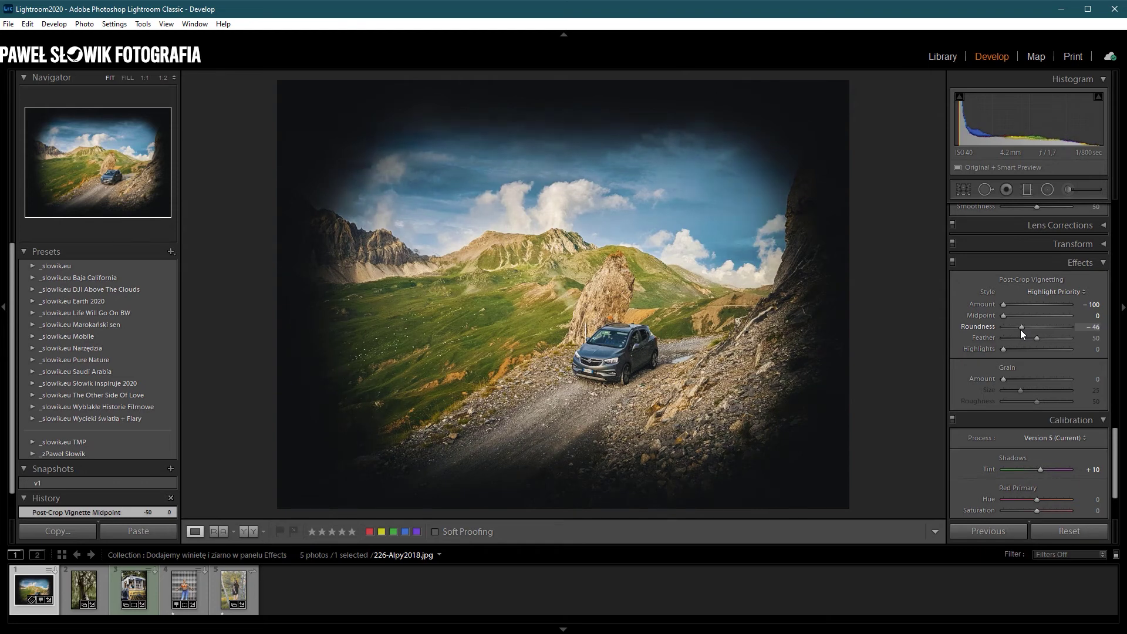
mouse_move(1050, 343)
left_mouse_down()
mouse_move(1036, 341)
mouse_move(1051, 348)
left_mouse_up()
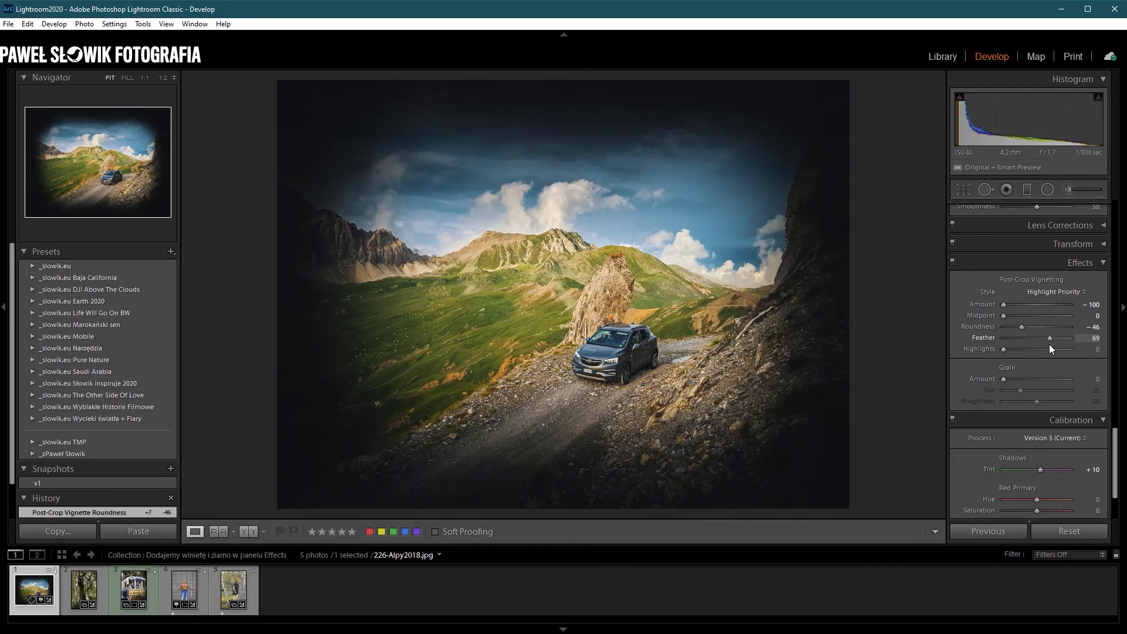
mouse_move(1051, 348)
left_mouse_down()
mouse_move(1067, 354)
mouse_move(1016, 357)
left_mouse_up()
double_click(975, 350)
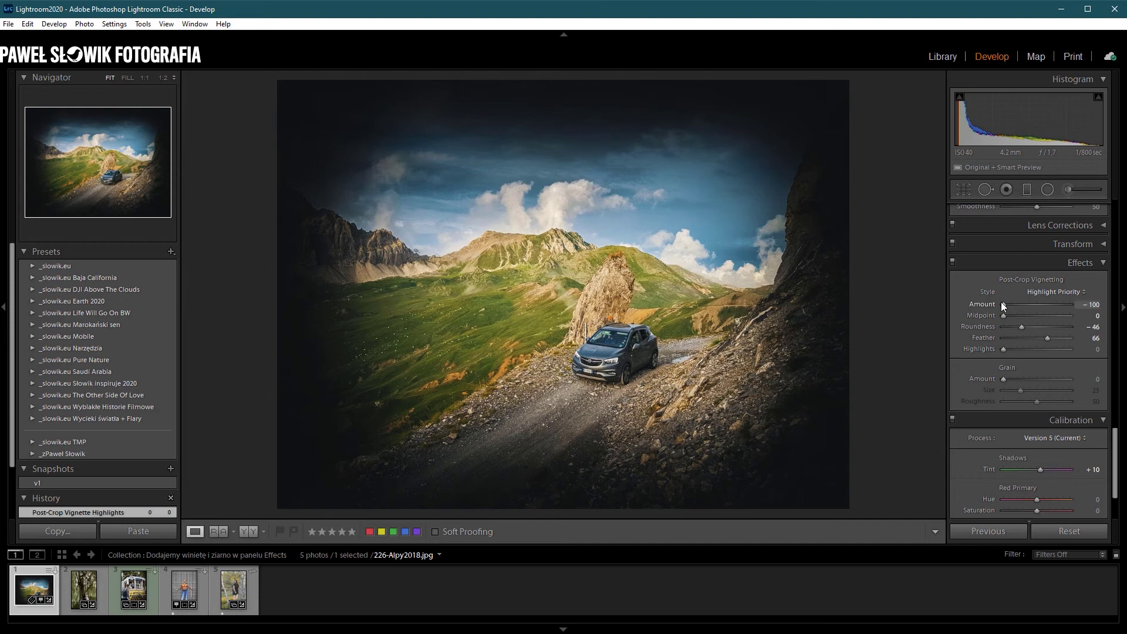
Lighten the mountain photo's vignette Amount to -18 and switch its style to Color Priority.
mouse_move(1005, 305)
left_mouse_down()
mouse_move(1044, 307)
mouse_move(1033, 307)
left_mouse_up()
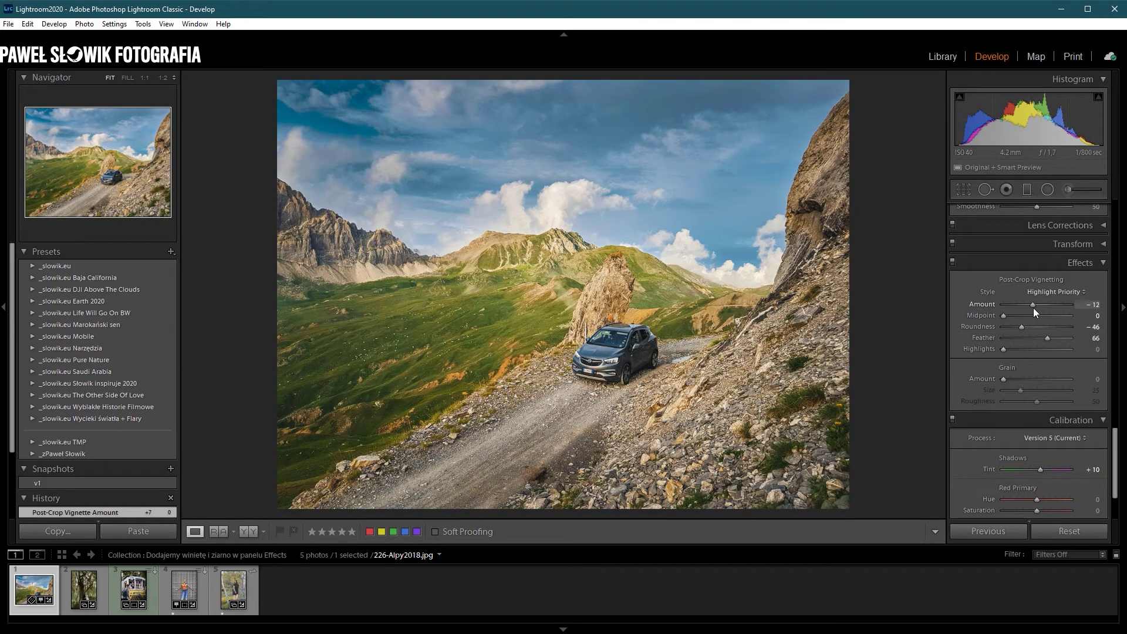
left_click_drag(1034, 308, 1032, 308)
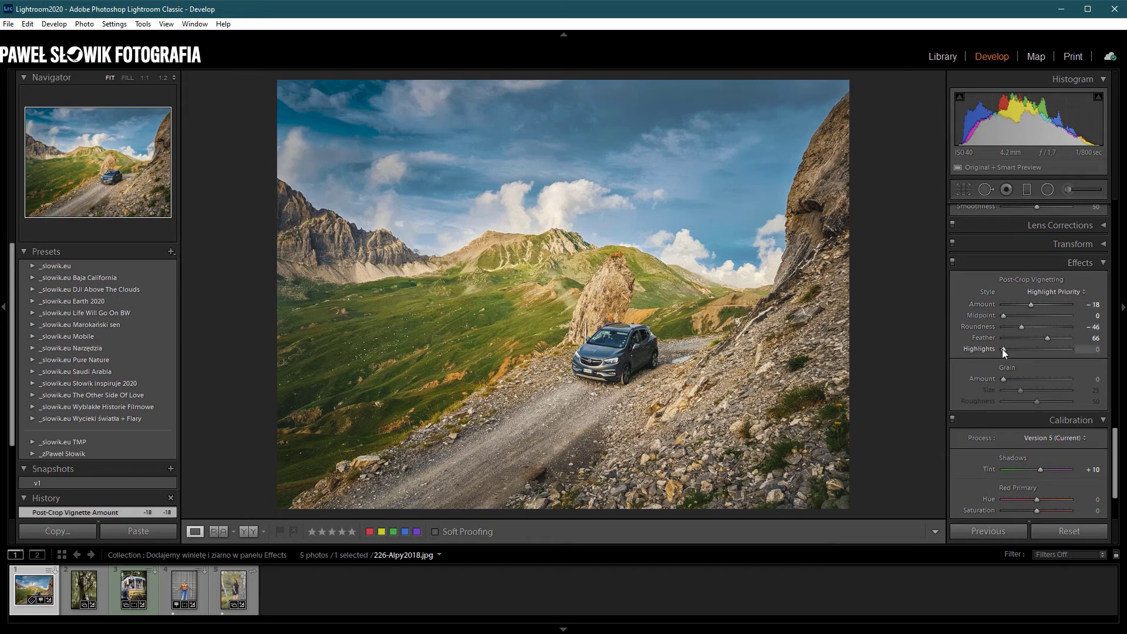
left_click(1054, 291)
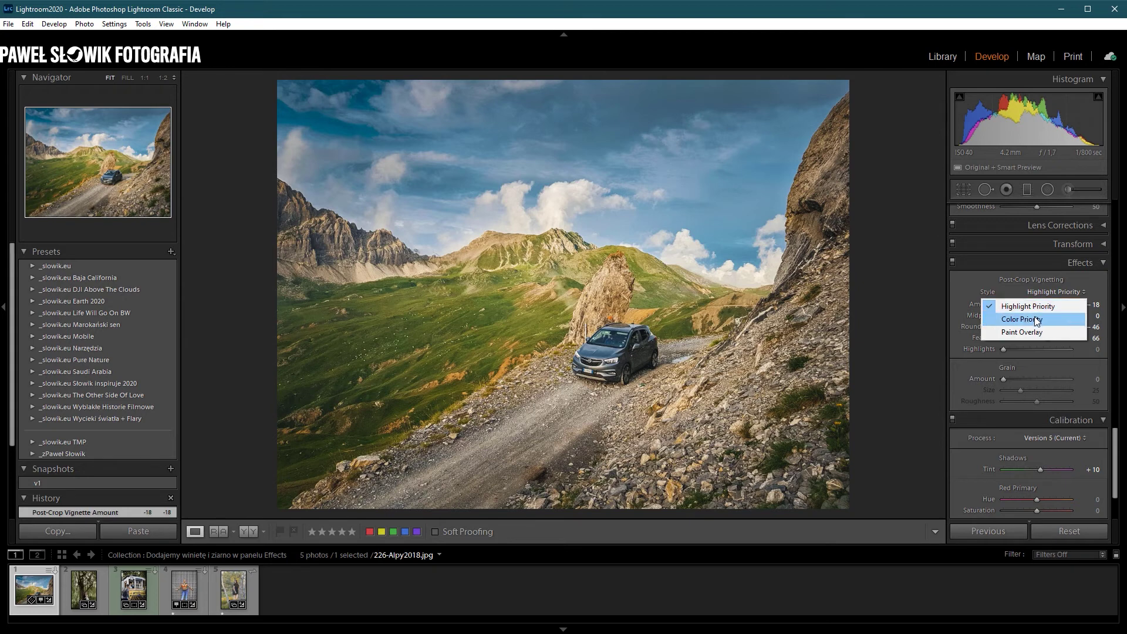
left_click(1034, 320)
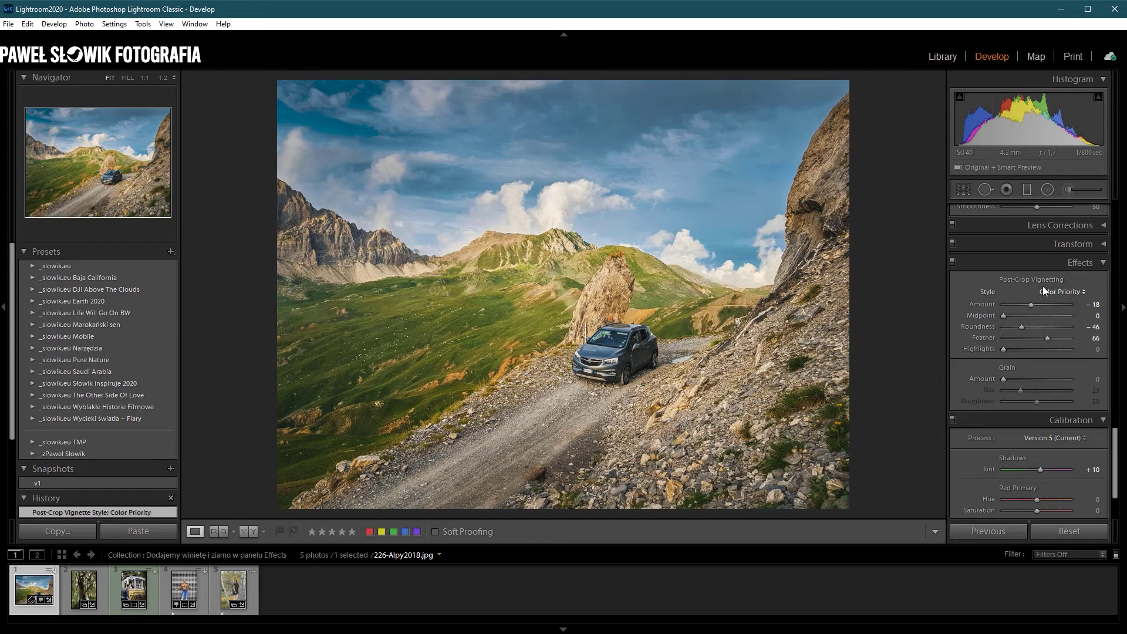
Compare the Highlight Priority and Color Priority vignette styles, settling on Color Priority.
left_click(1052, 292)
left_click(1053, 306)
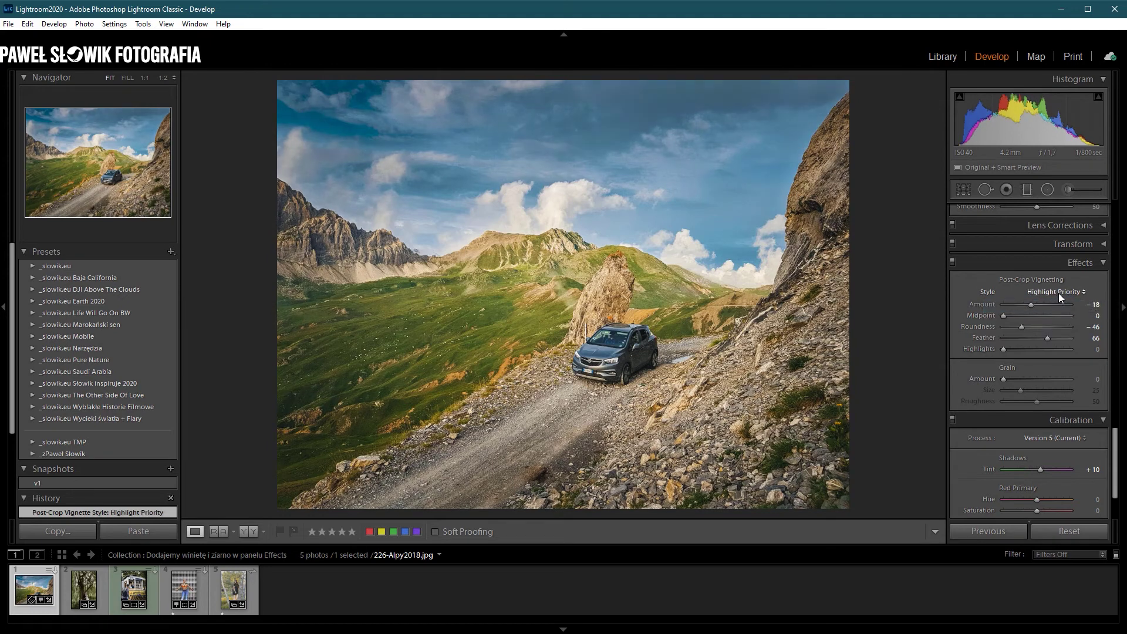
left_click(1038, 321)
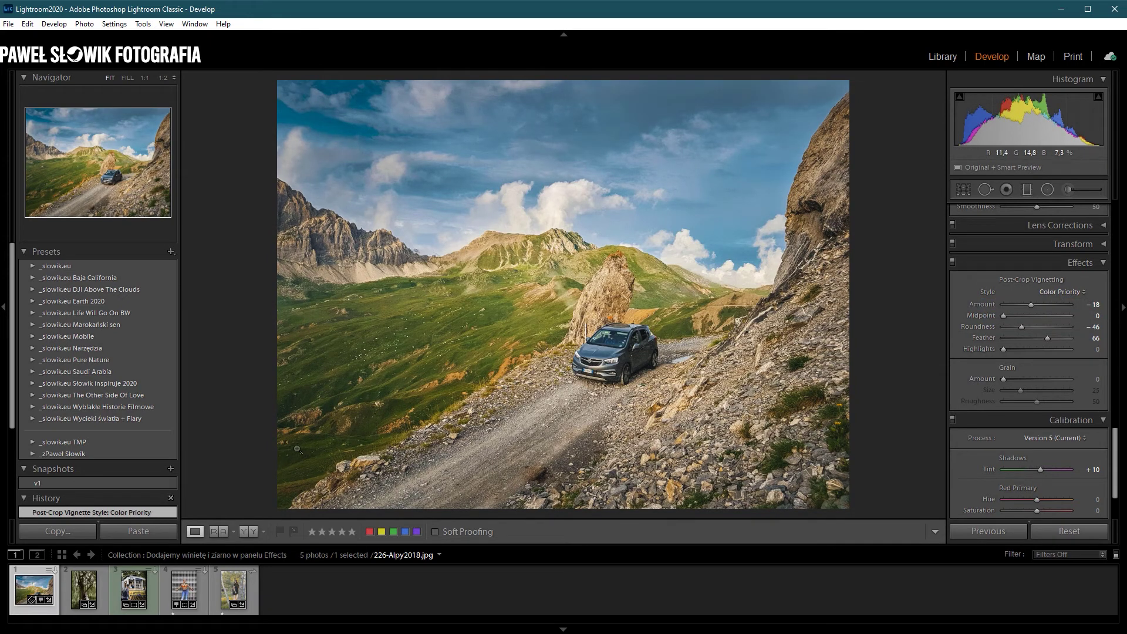
left_click(1050, 292)
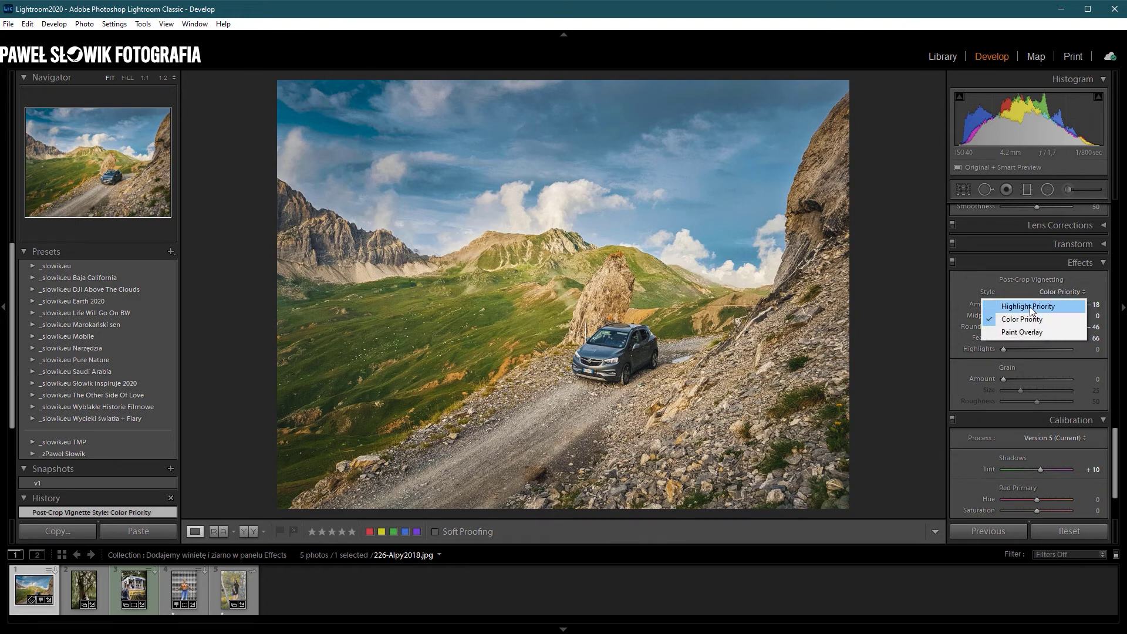
left_click(1029, 306)
left_click(1051, 293)
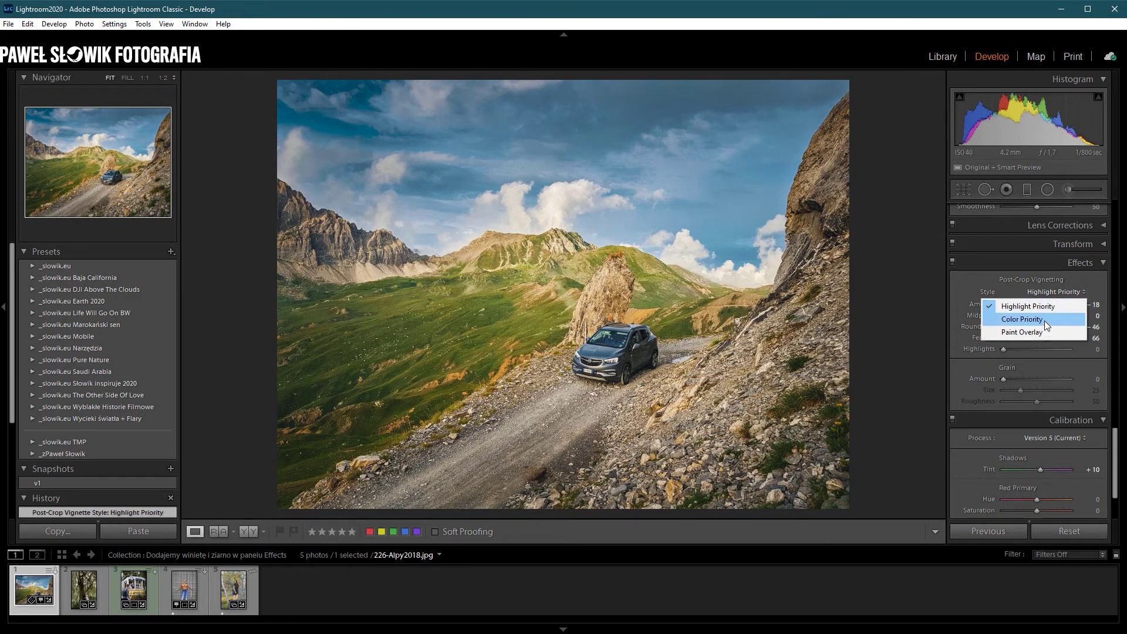
left_click(1044, 320)
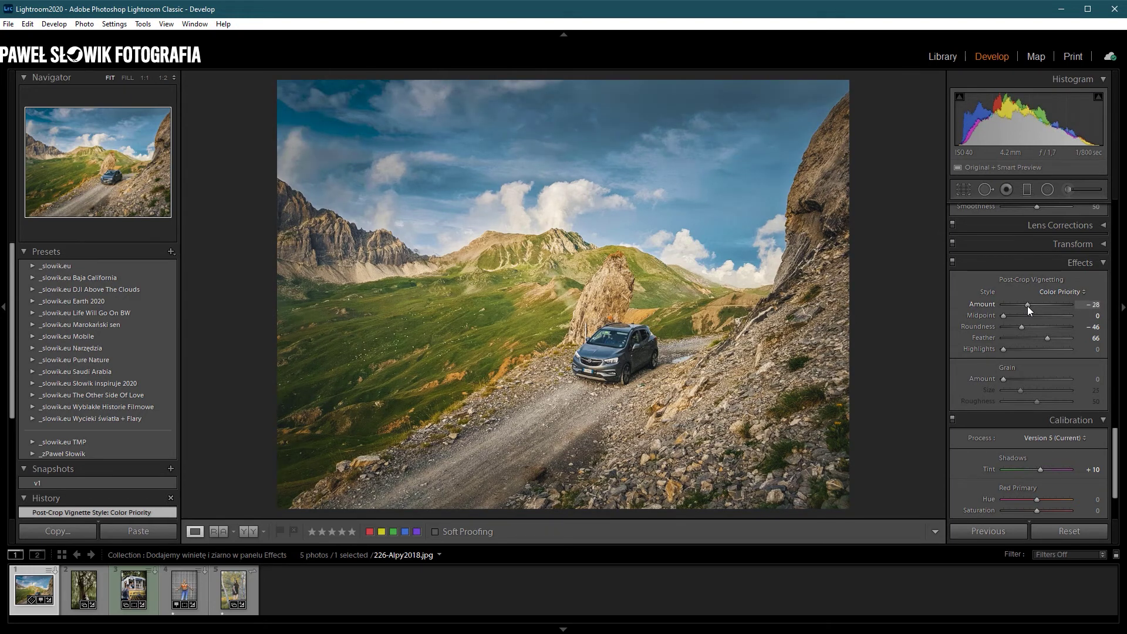
Set the vignette Amount to -21 and raise Highlights to 100.
left_click_drag(1033, 309, 1032, 311)
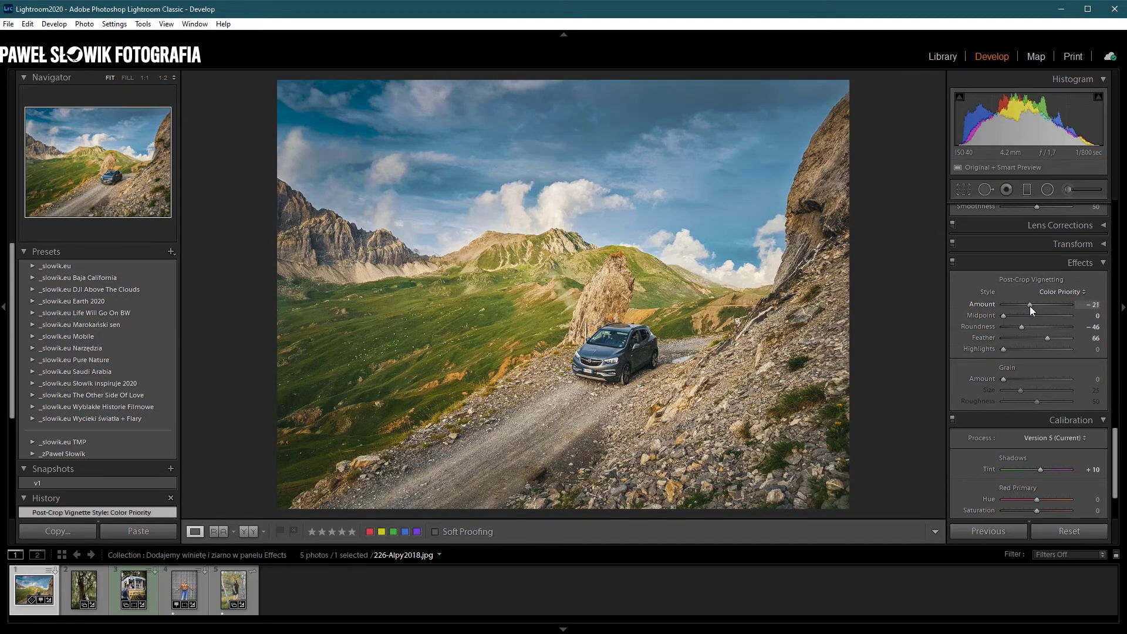
left_click_drag(1003, 349, 1115, 361)
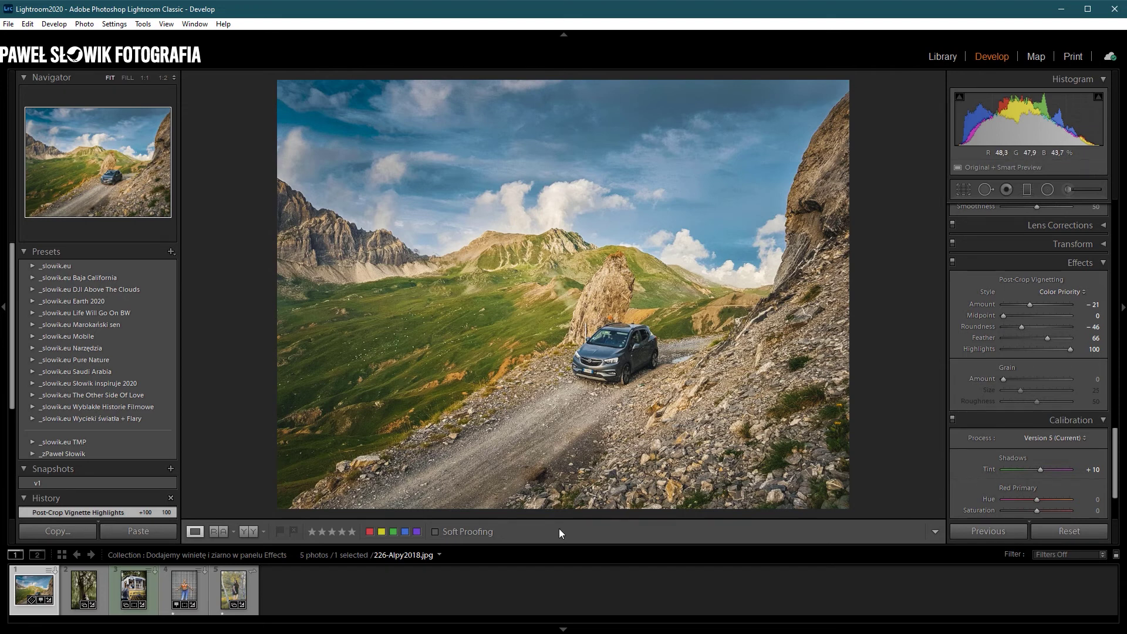
left_click_drag(1070, 349, 1067, 363)
left_click(952, 262)
left_click(952, 262)
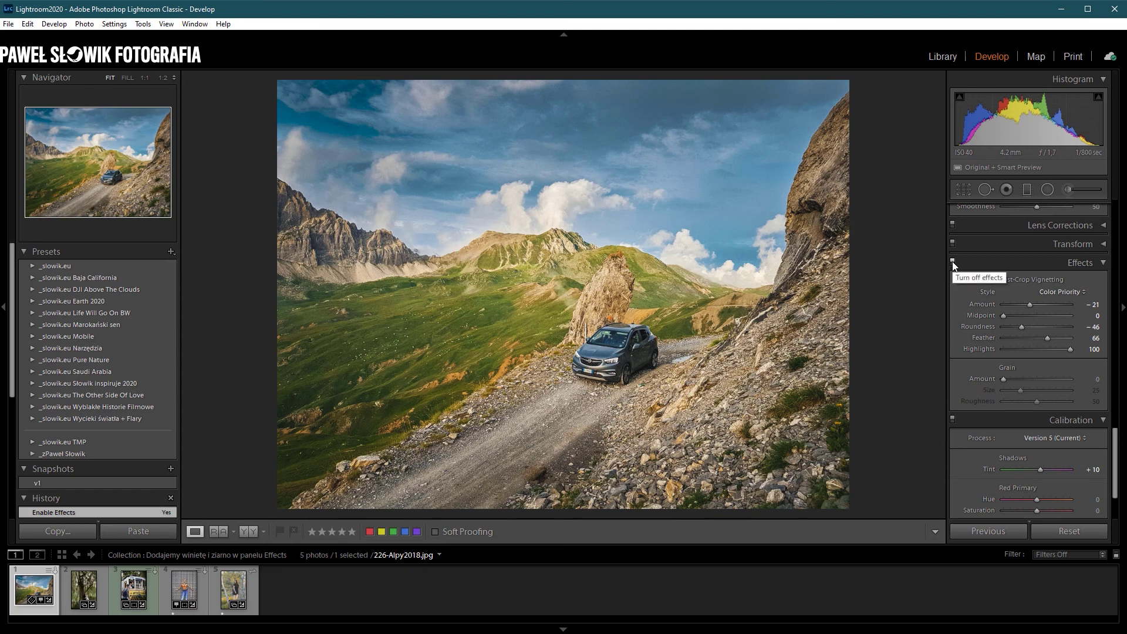
left_click(953, 261)
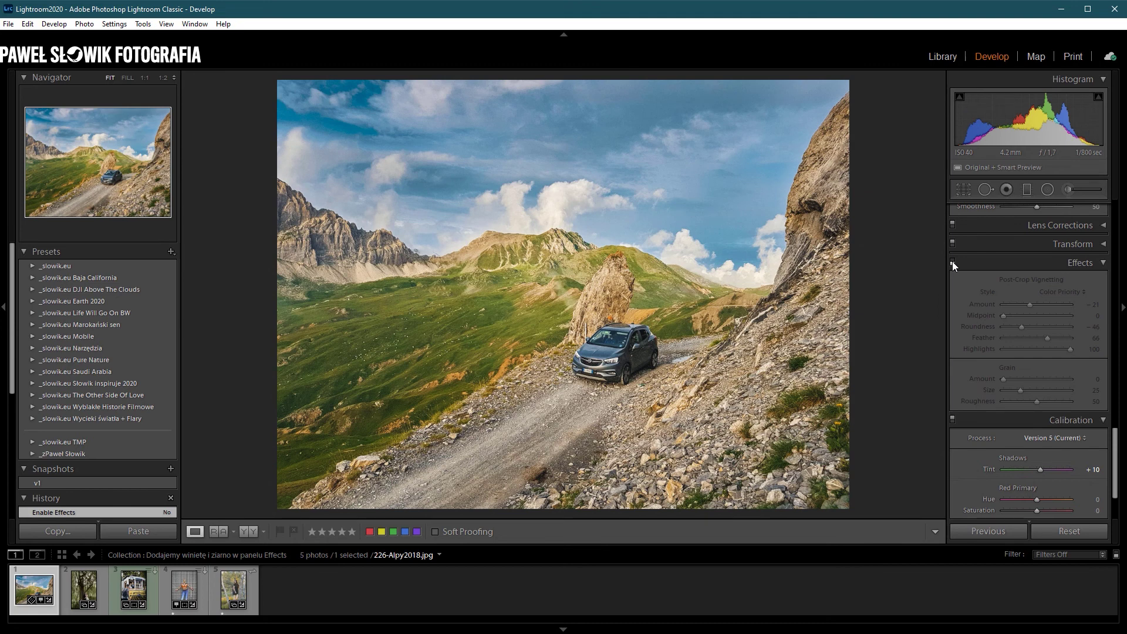
left_click(952, 262)
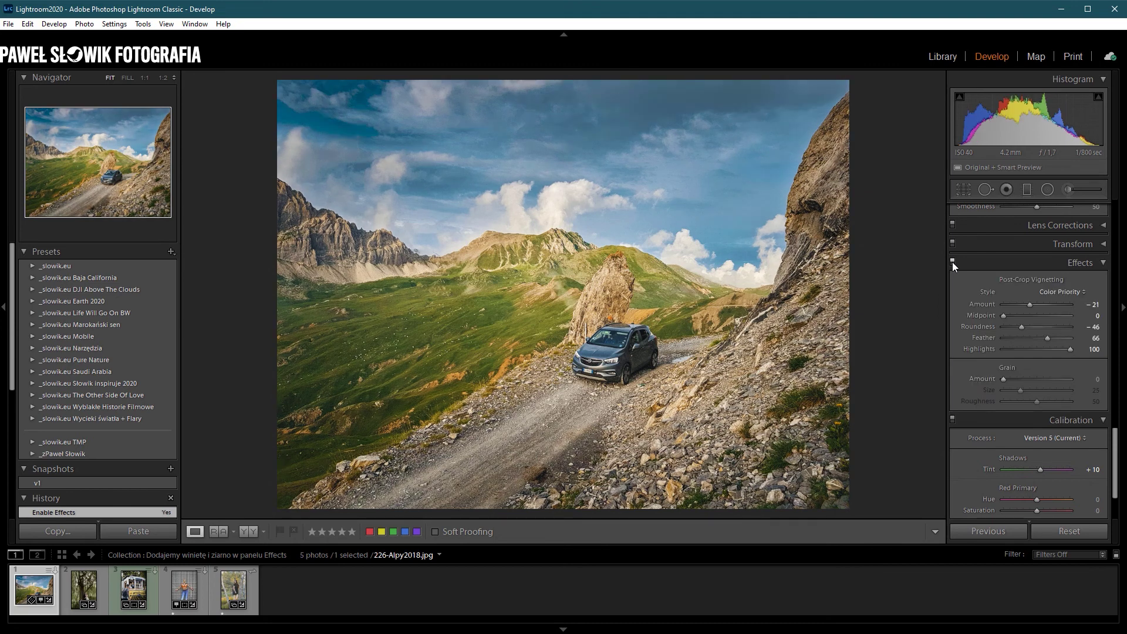